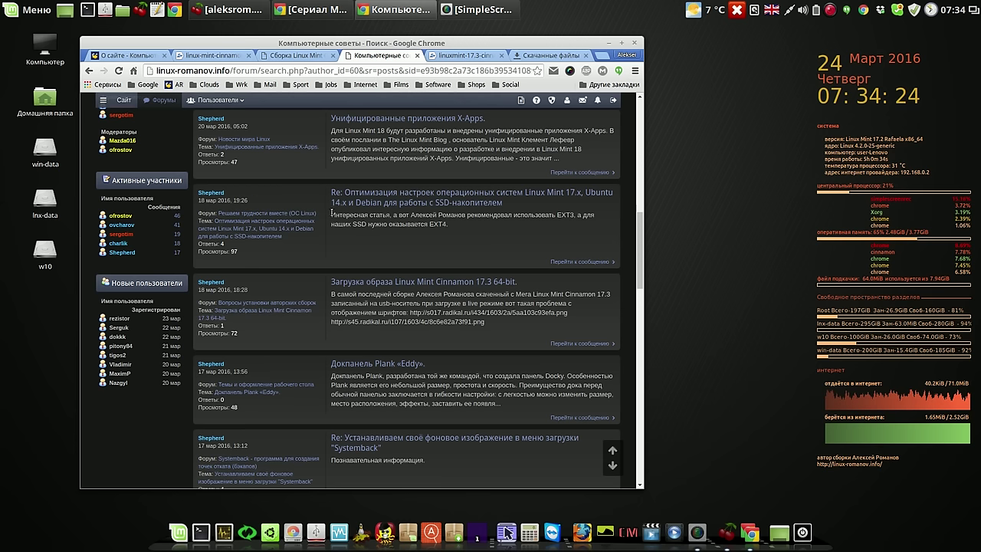
# Step: Read through the forum search results, including the reply on EXT3 versus EXT4 for SSDs, and return to the start of the list
pyautogui.moveTo(334, 216); pyautogui.dragTo(452, 230)
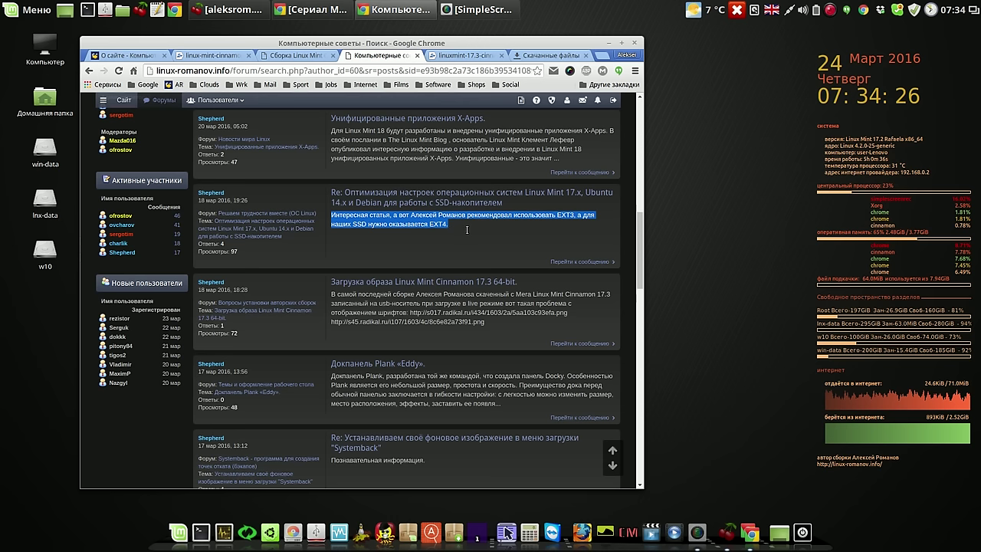
pyautogui.click(490, 230)
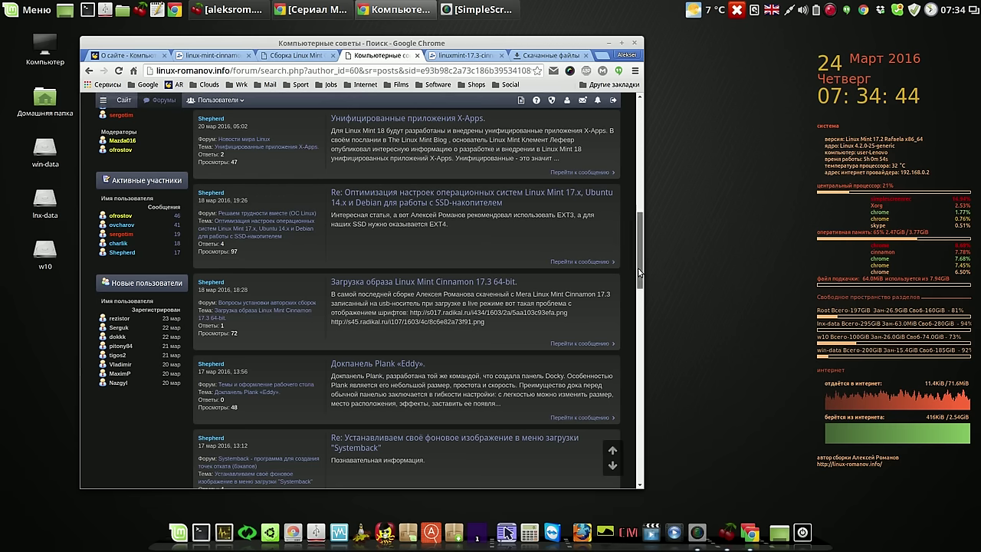
pyautogui.moveTo(639, 272); pyautogui.dragTo(640, 244)
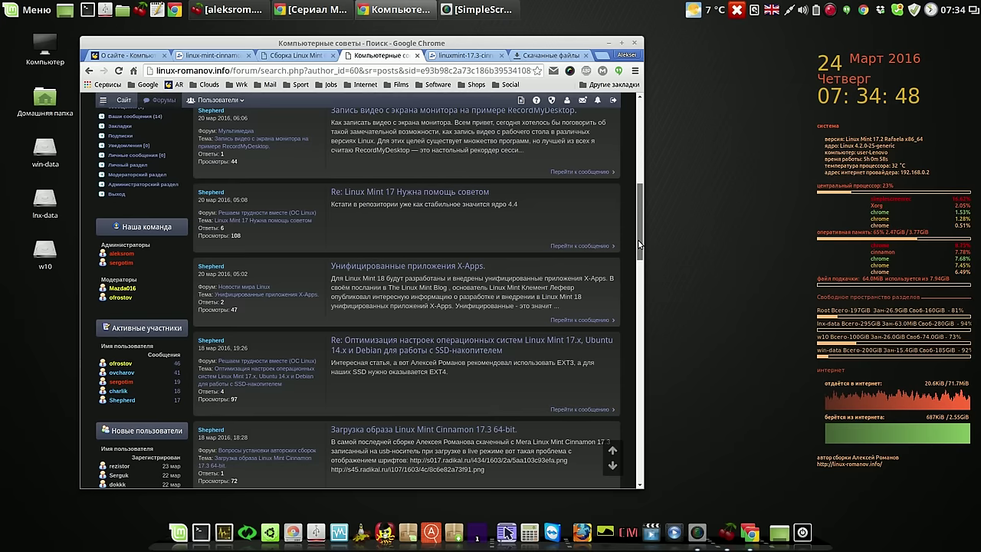
pyautogui.moveTo(640, 244); pyautogui.dragTo(638, 170)
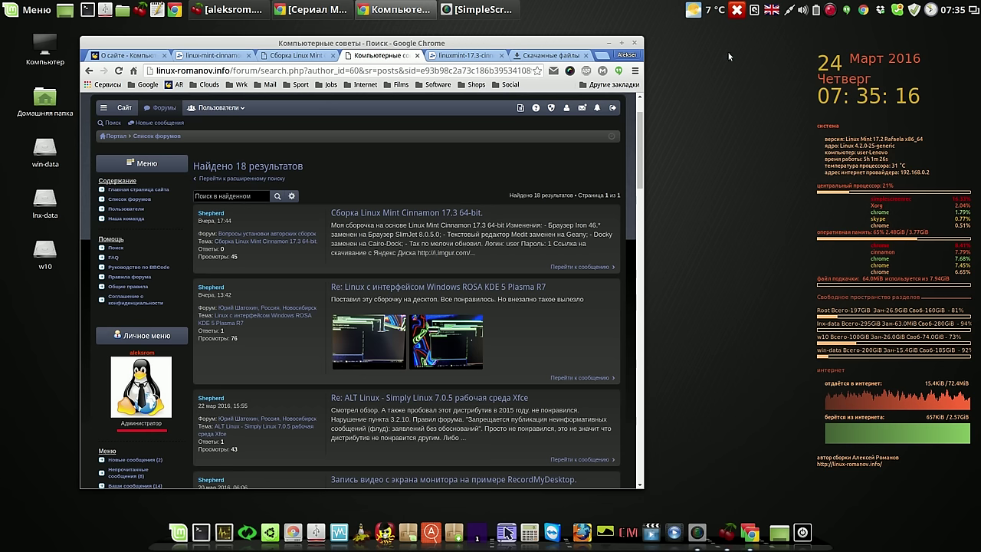
# Step: Pause the screen recording and mark the incoming mail notification as read
pyautogui.rightClick(830, 13)
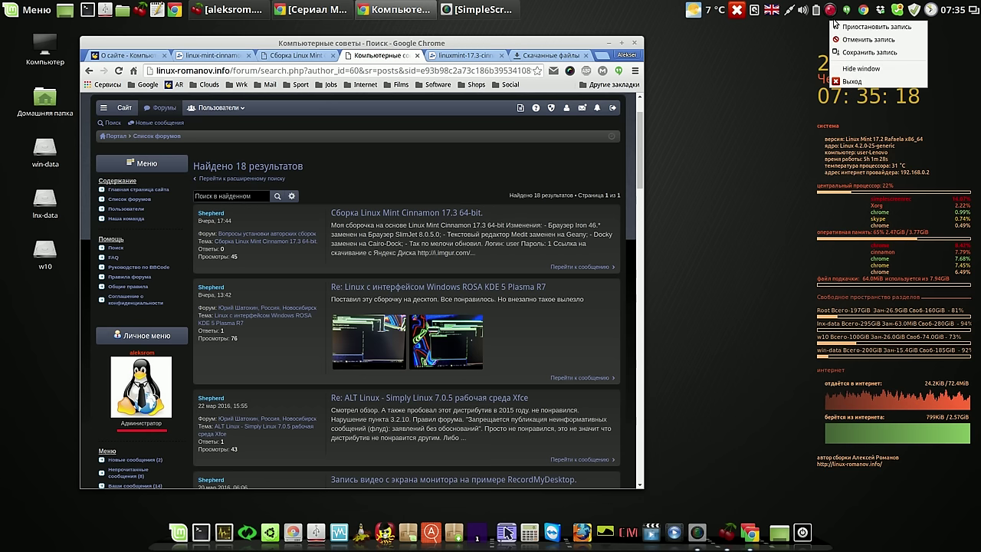
pyautogui.click(842, 27)
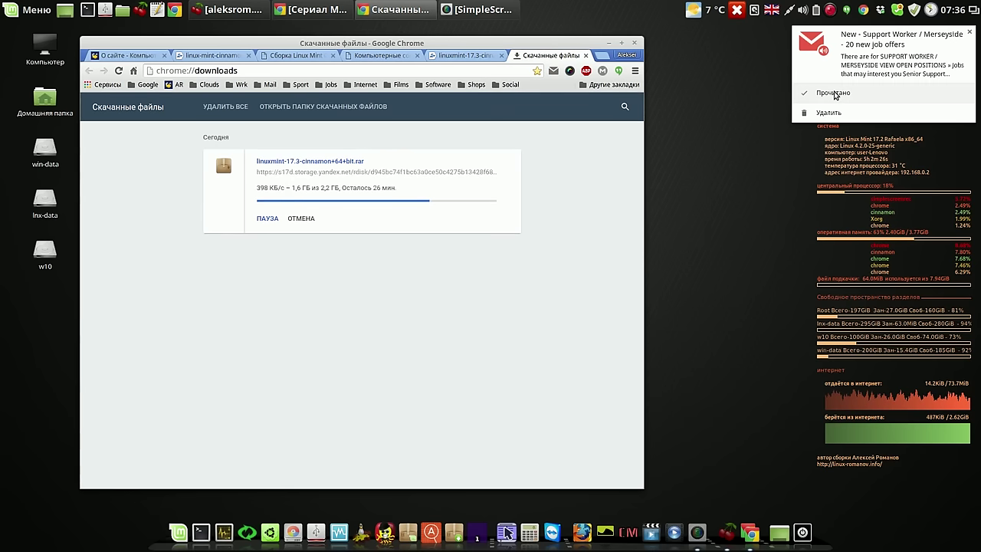
pyautogui.click(835, 94)
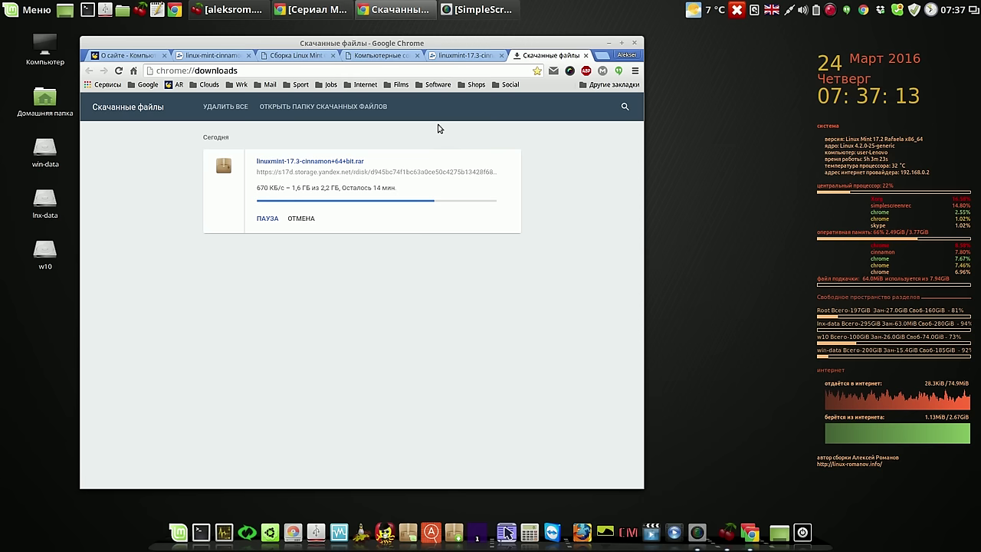
# Step: Examine the linux-mint-cinnamon-17.2 стабильная сборка folder on Yandex.Disk and the videos in its видео о сборке subfolder
pyautogui.click(226, 55)
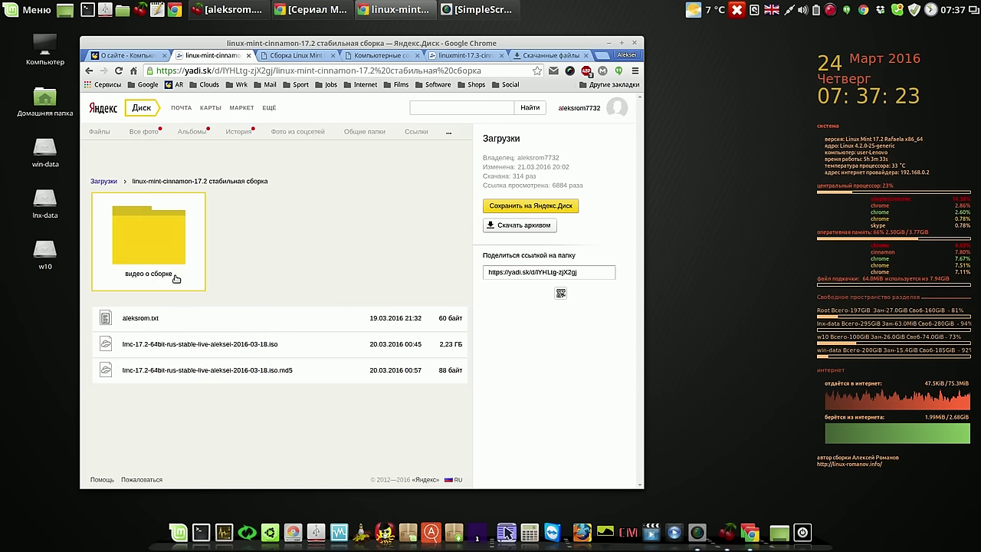
pyautogui.click(163, 248)
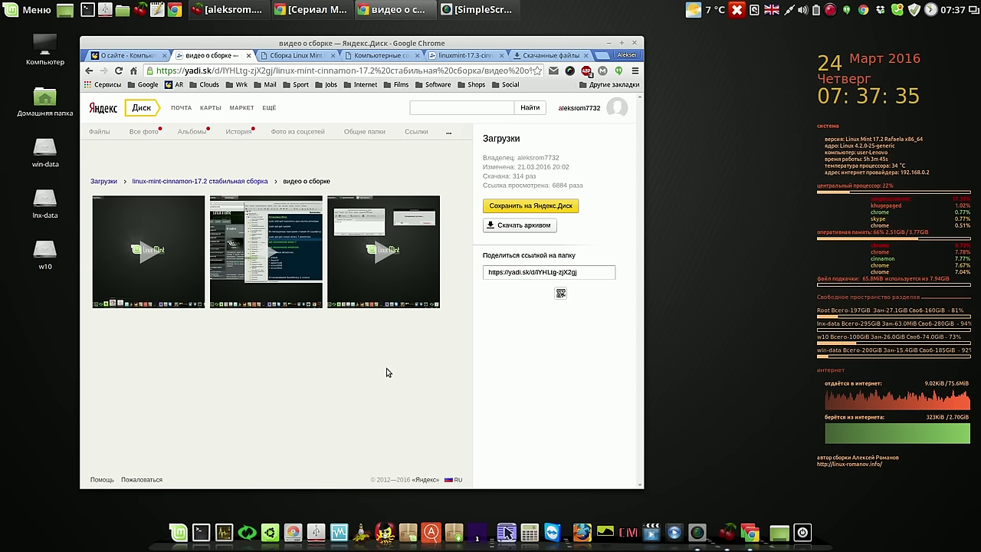
pyautogui.click(209, 182)
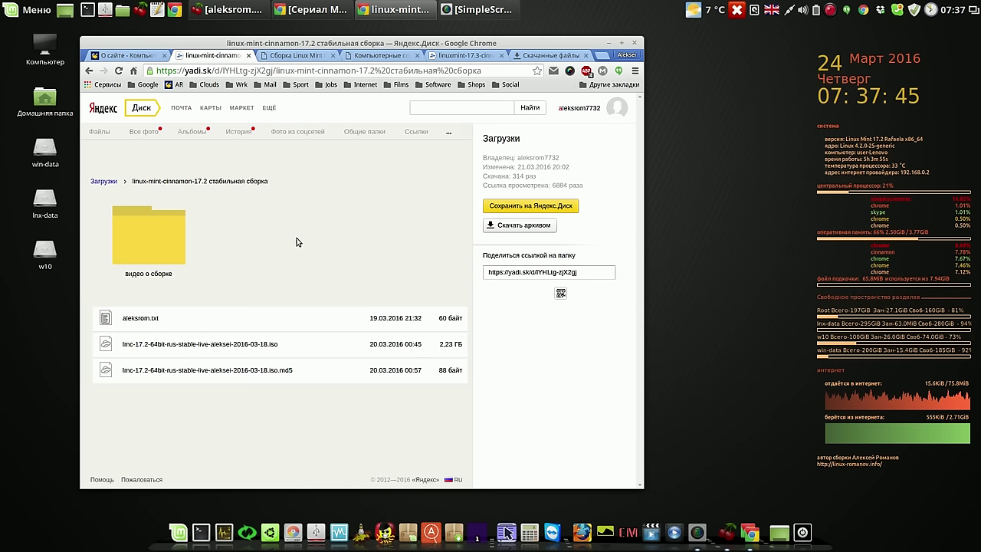
pyautogui.moveTo(309, 355)
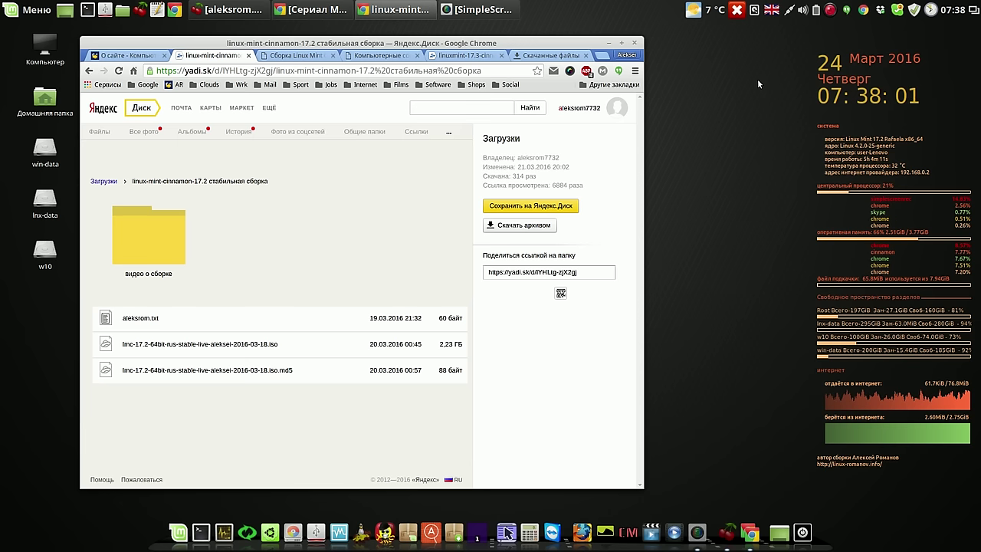
pyautogui.click(829, 11)
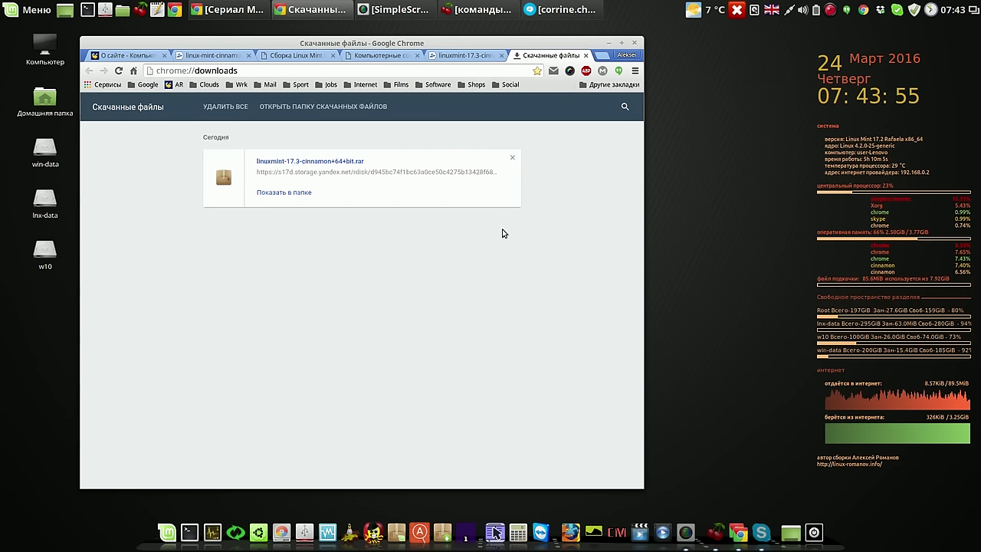
# Step: Show the downloaded linuxmint-17.3-cinnamon+64+bit.rar in its folder, leaving only the file manager window in the open desktop area
pyautogui.click(295, 194)
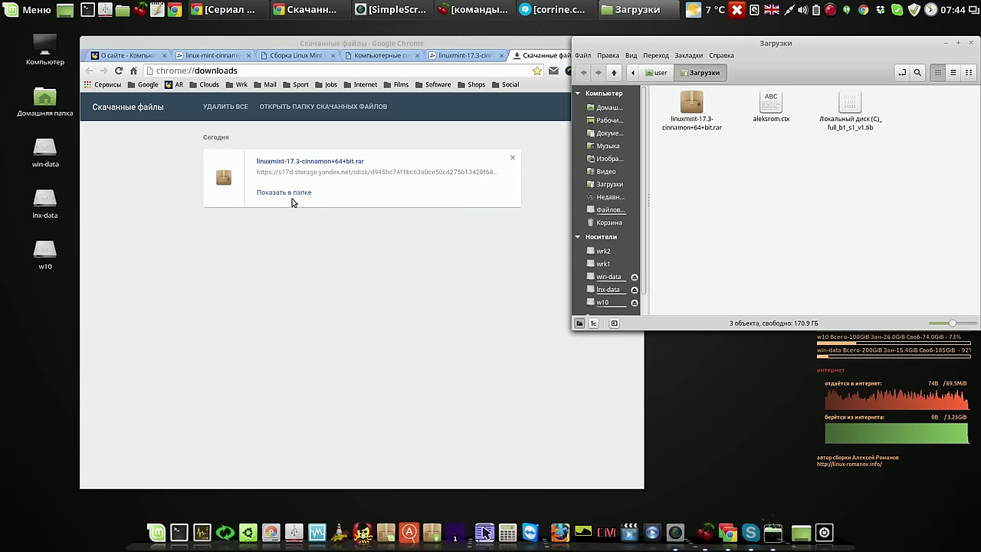
pyautogui.click(449, 41)
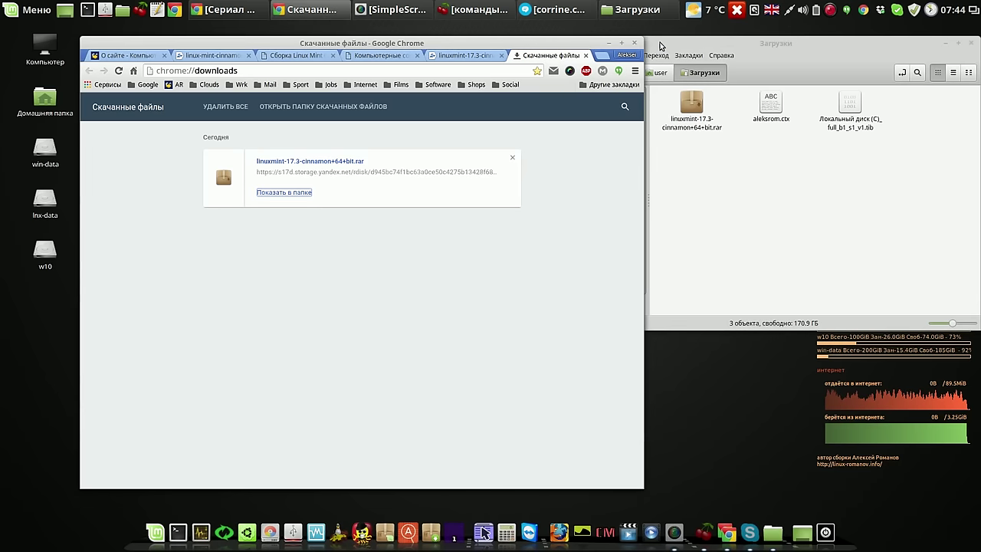
pyautogui.click(611, 44)
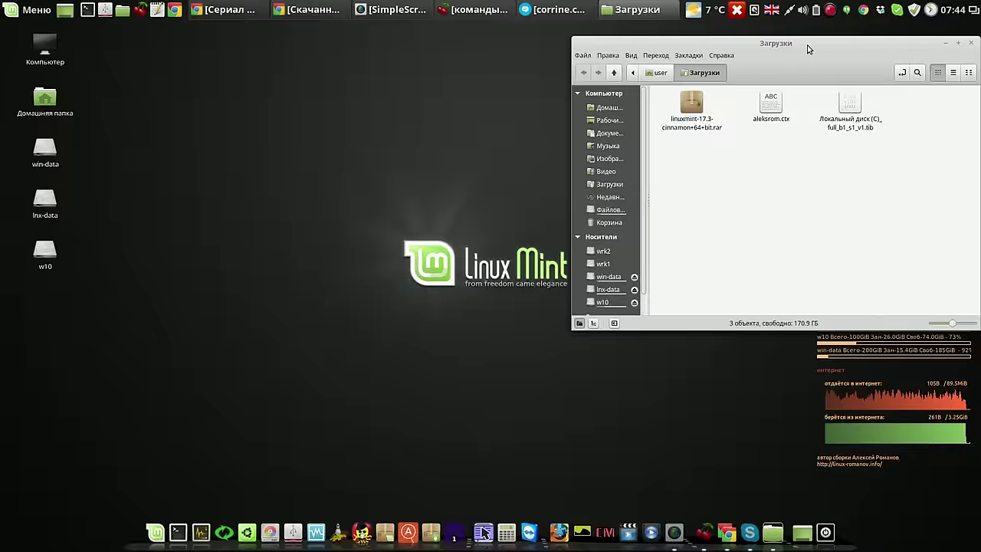
pyautogui.moveTo(812, 44); pyautogui.dragTo(410, 50)
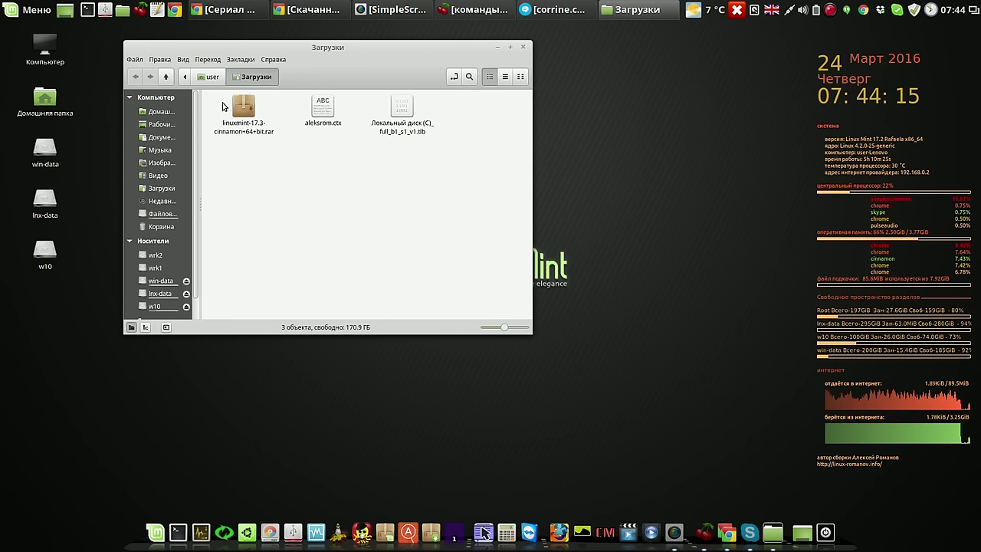
# Step: Extract linuxmint-17.3-cinnamon+64+bit.rar into the Загрузки folder and open the extracted folder
pyautogui.rightClick(246, 111)
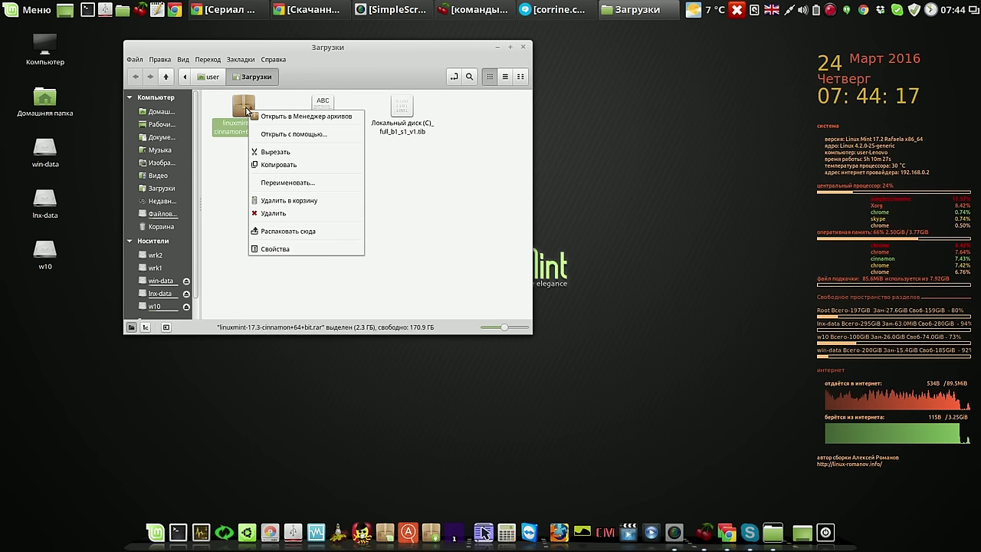
pyautogui.click(302, 231)
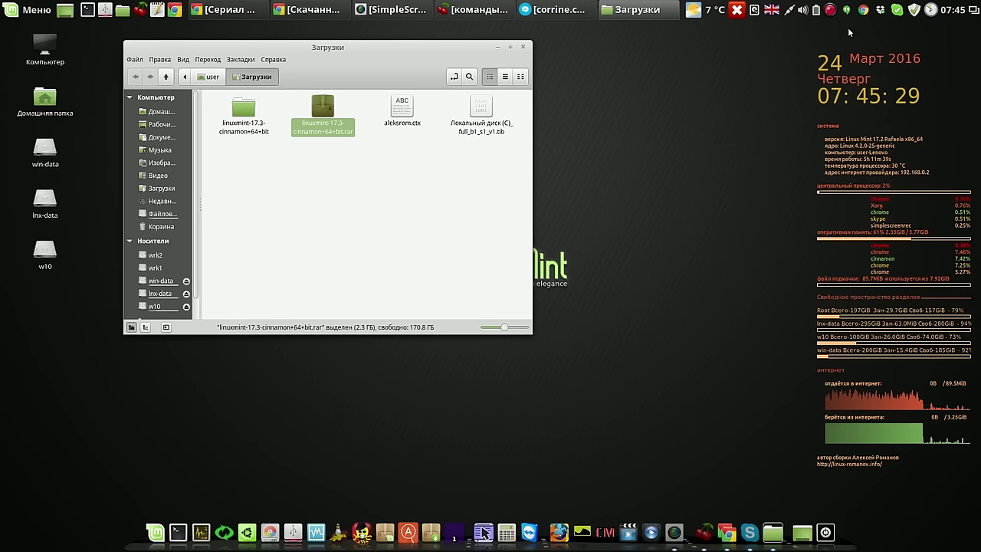
pyautogui.doubleClick(245, 114)
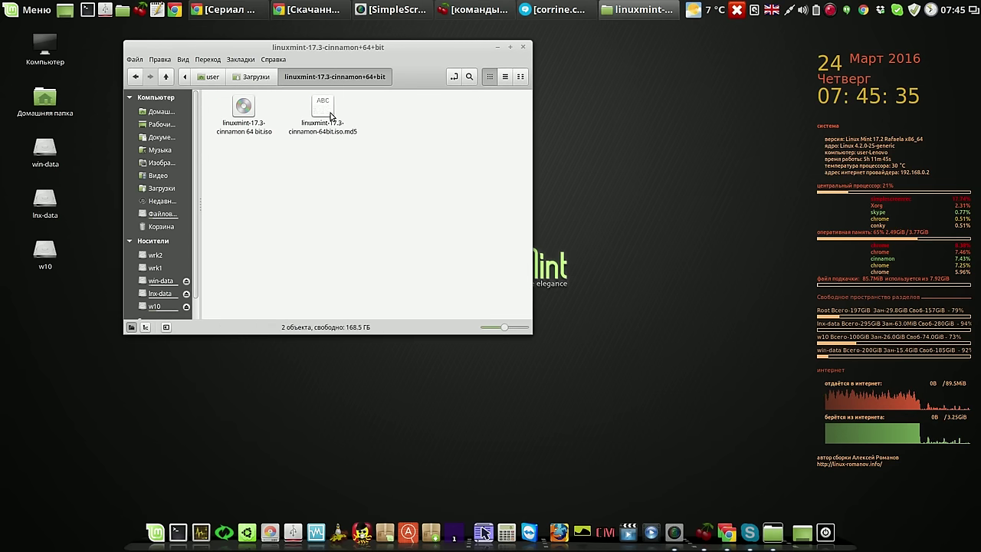
# Step: Open linuxmint-17.3-cinnamon-64bit.iso.md5 in the text editor and place its window beside the file manager
pyautogui.doubleClick(324, 112)
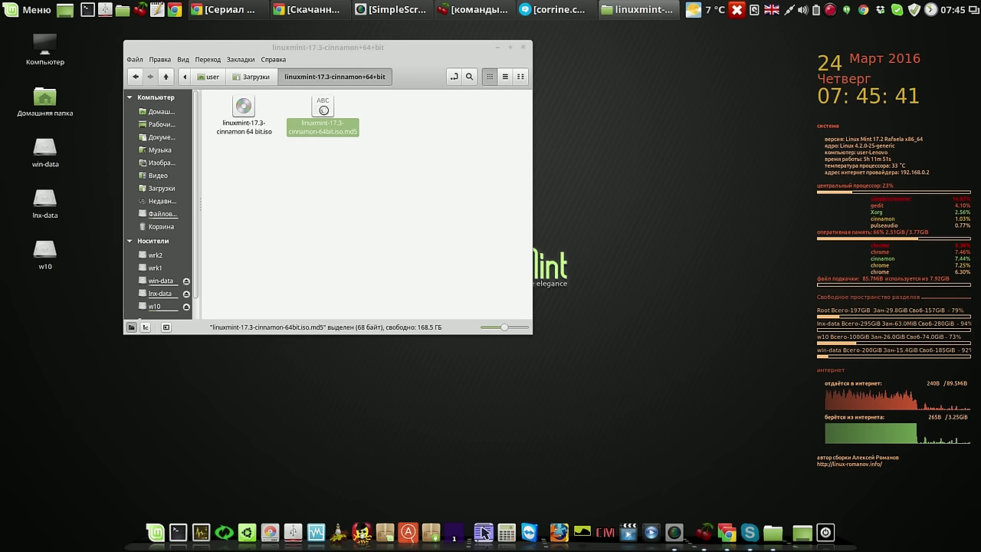
pyautogui.moveTo(469, 138); pyautogui.dragTo(739, 75)
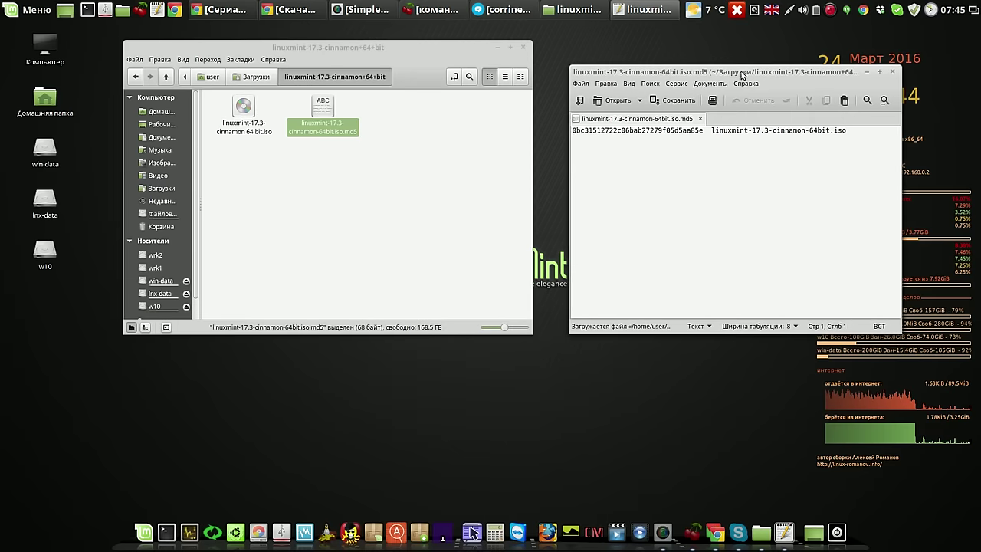
# Step: Run Check MD5 on linuxmint-17.3-cinnamon 64 bit.iso and close the file manager
pyautogui.rightClick(246, 109)
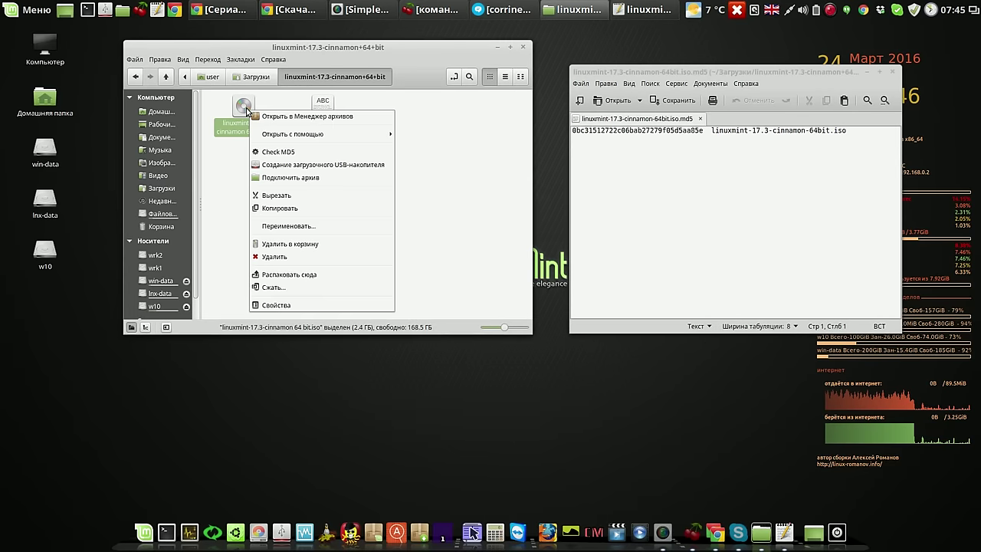
pyautogui.click(281, 153)
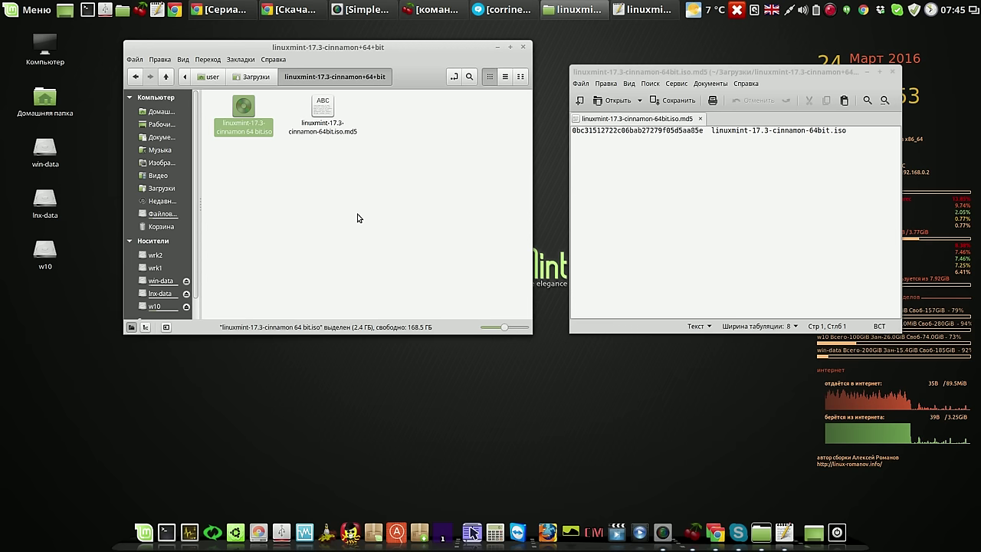
pyautogui.click(524, 48)
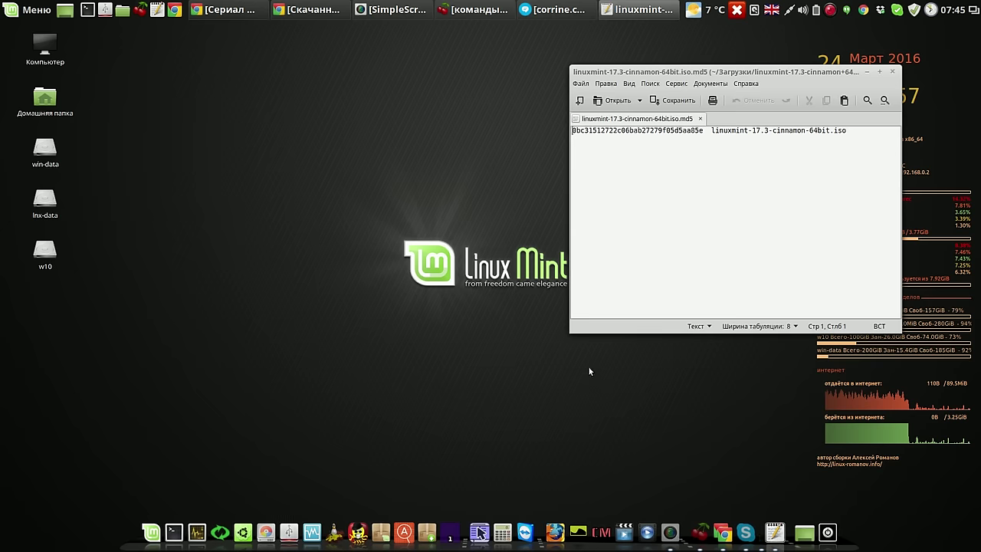
# Step: Shrink the text editor window and highlight the checksum in the .md5 file
pyautogui.moveTo(899, 332); pyautogui.dragTo(803, 213)
pyautogui.moveTo(705, 130); pyautogui.dragTo(570, 130)
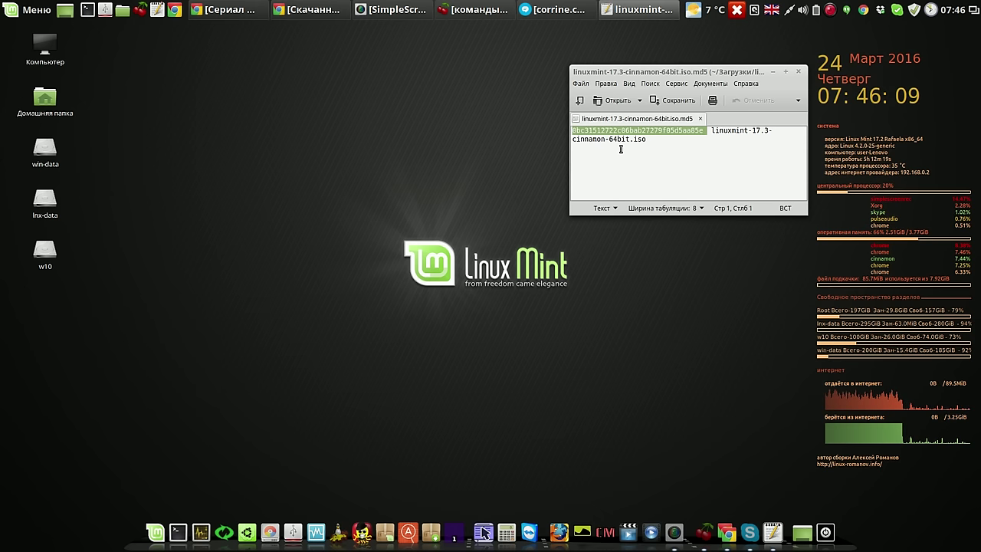
pyautogui.hotkey('ctrl', 'alt', 'm')
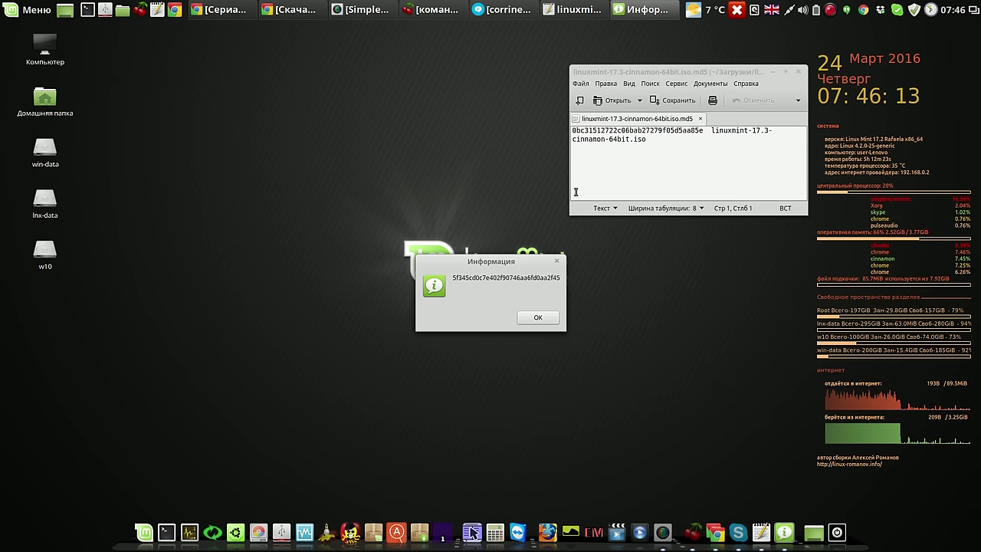
# Step: Compare the calculated ISO checksum with the one in the .md5 file side by side and close both windows
pyautogui.moveTo(501, 261); pyautogui.dragTo(660, 157)
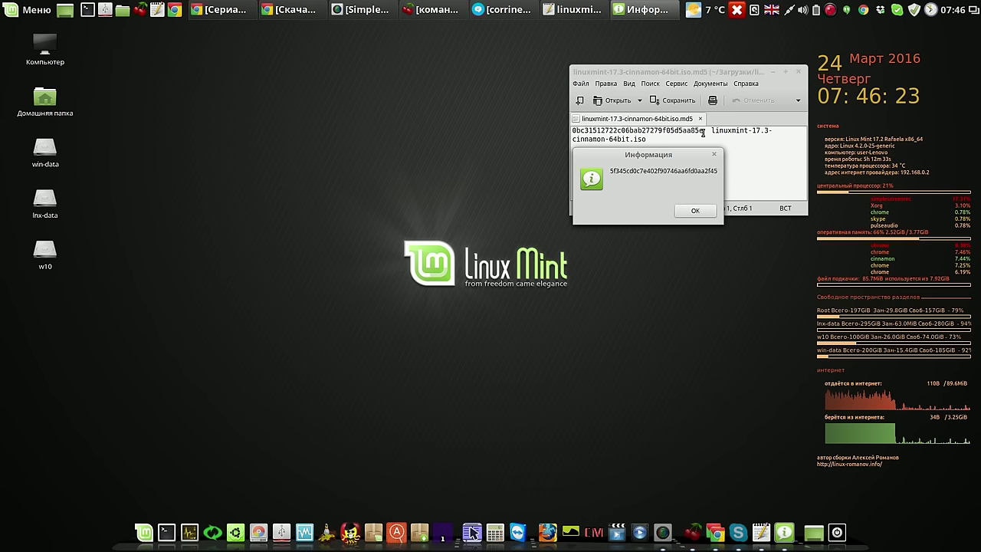
pyautogui.moveTo(704, 130); pyautogui.dragTo(569, 130)
pyautogui.moveTo(712, 73); pyautogui.dragTo(434, 90)
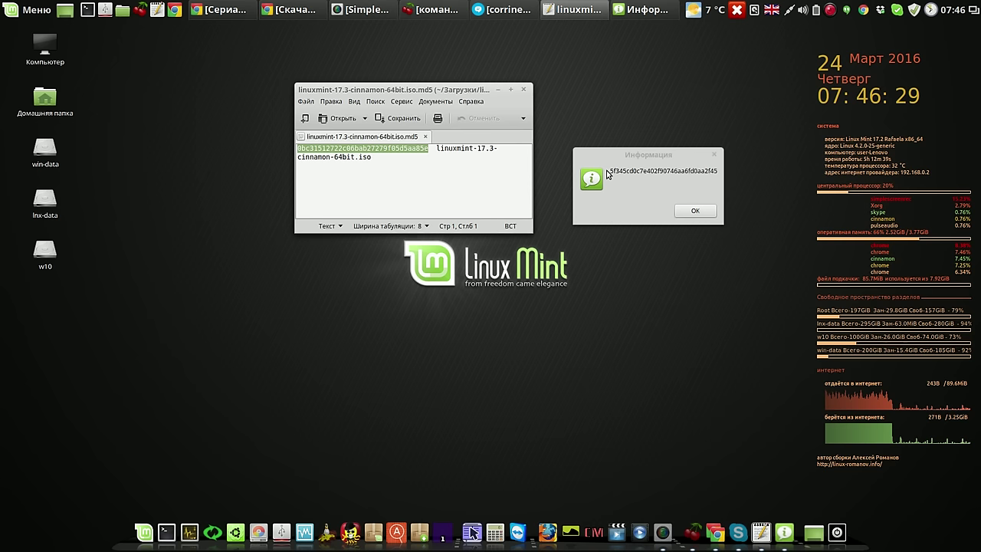
pyautogui.click(611, 172)
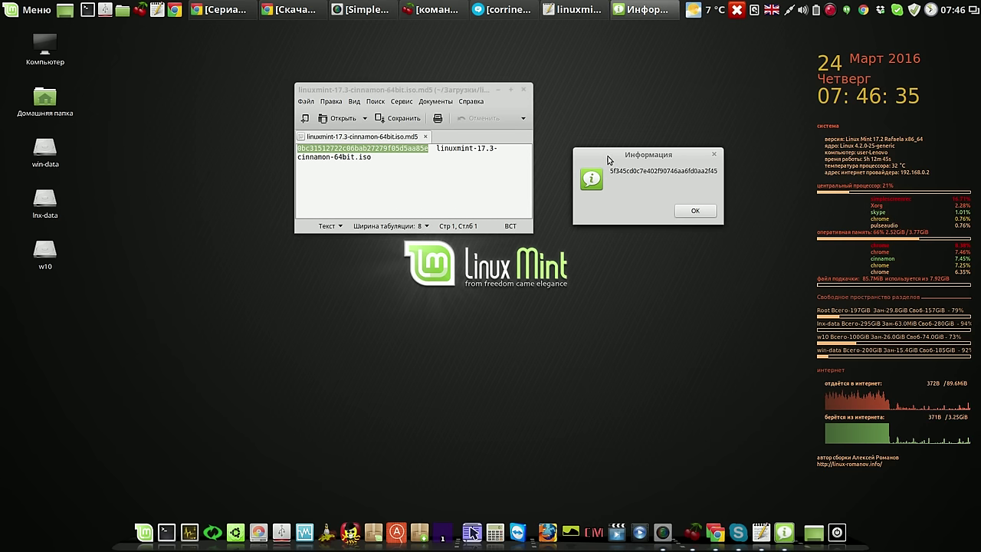
pyautogui.click(695, 214)
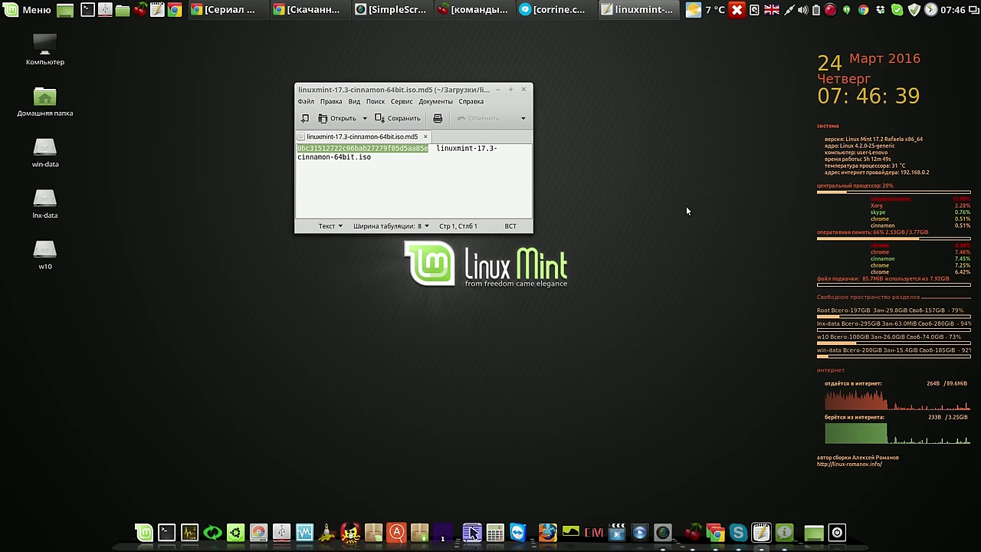
pyautogui.click(525, 89)
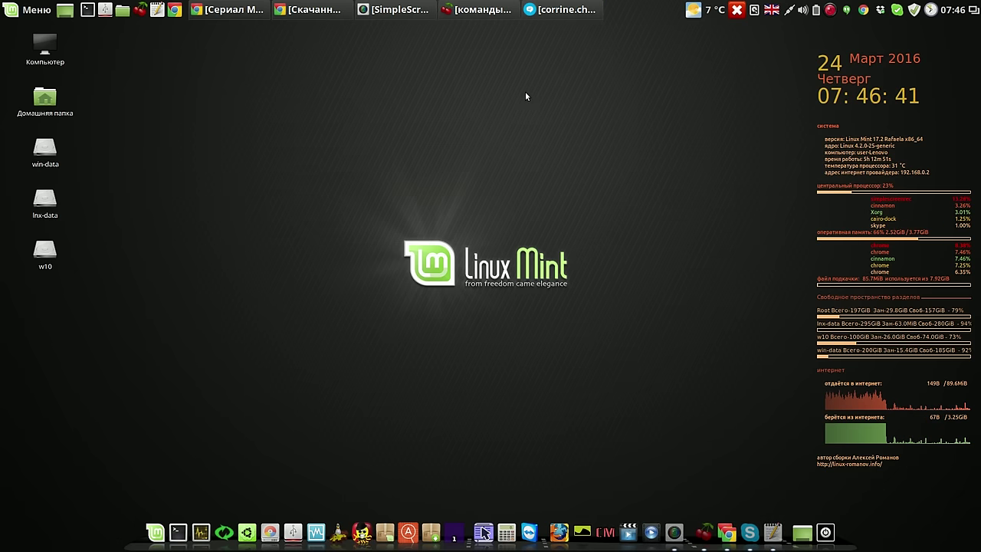
# Step: Switch to VirtualBox, run the lmc virtual machine and keep only its window on the desktop
pyautogui.click(326, 521)
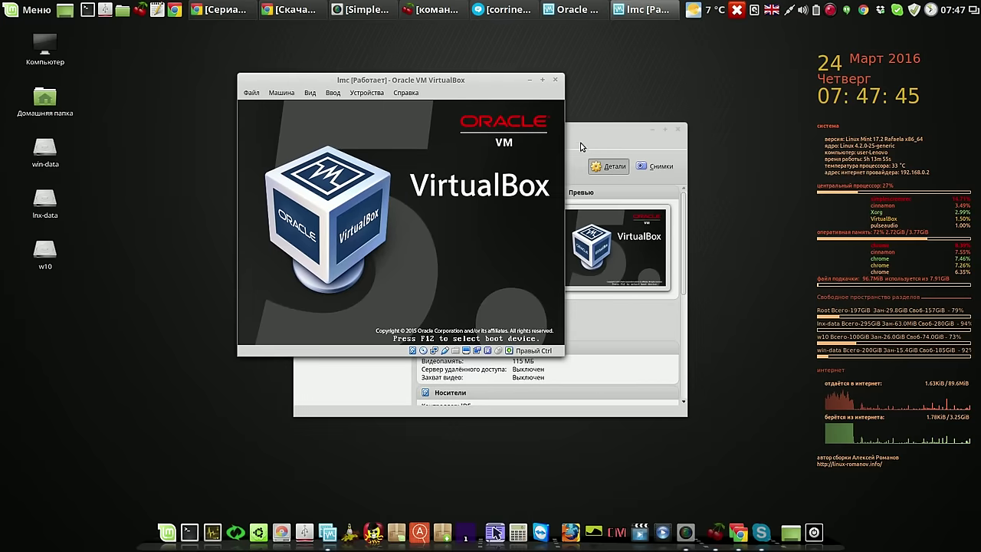
pyautogui.click(652, 129)
pyautogui.moveTo(486, 80); pyautogui.dragTo(555, 85)
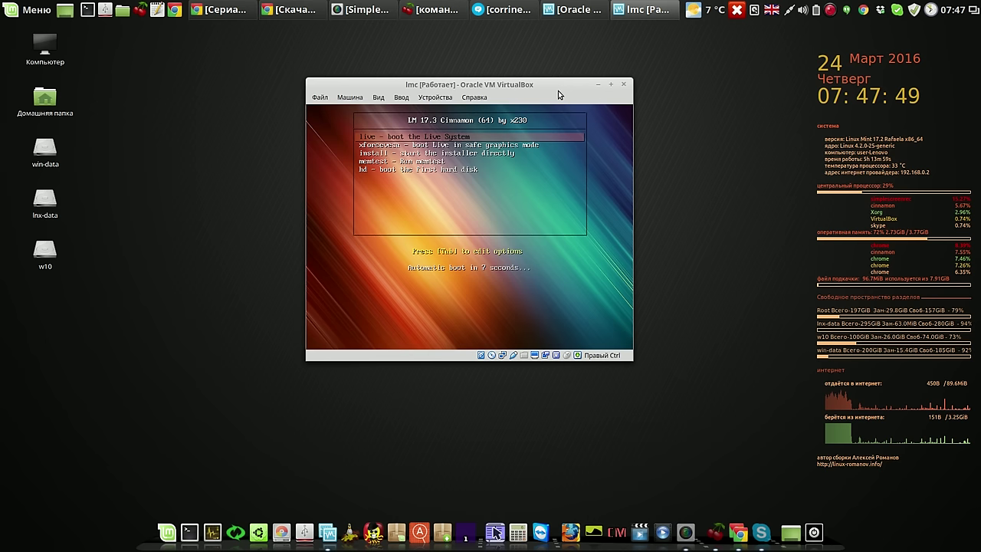
# Step: Stop the automatic boot countdown and highlight the "live - boot the Live System" entry in the boot menu
pyautogui.press('Down')
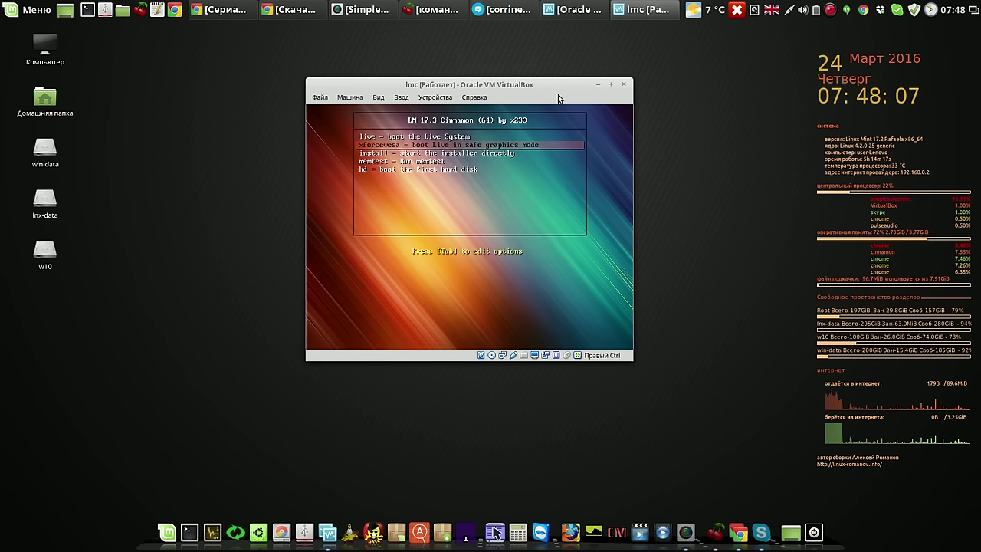
pyautogui.press('Up')
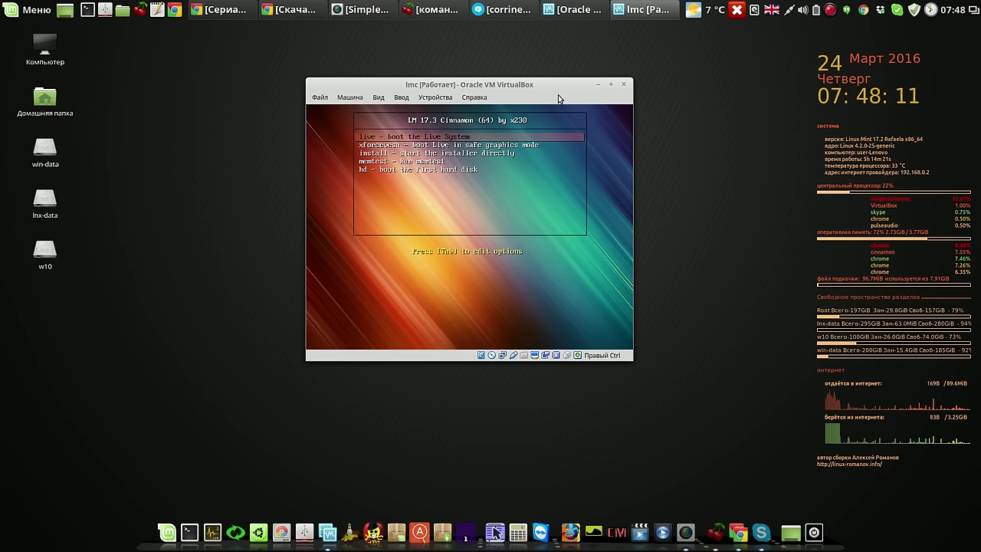
# Step: Boot the live system from the highlighted boot menu entry
pyautogui.press('Return')
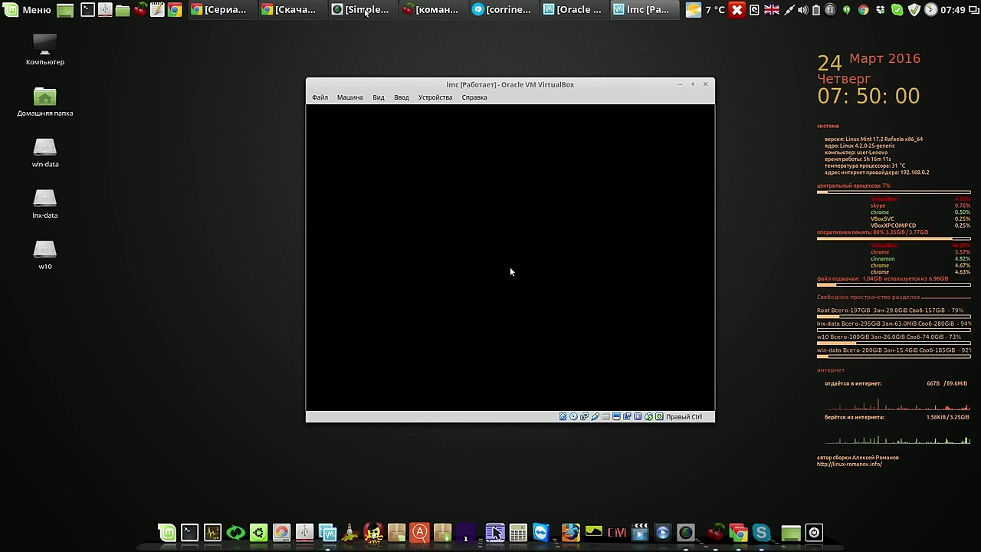
pyautogui.click(366, 11)
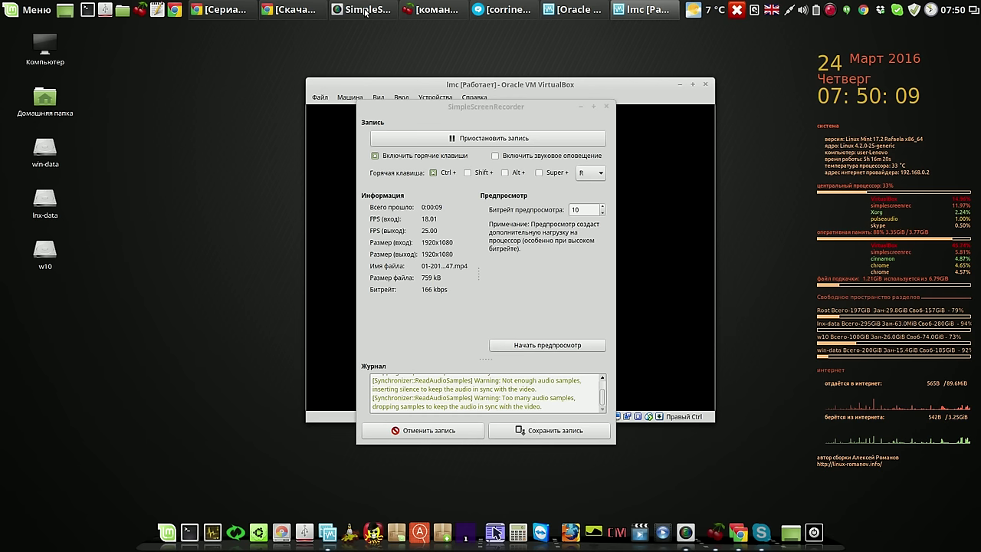
pyautogui.click(606, 144)
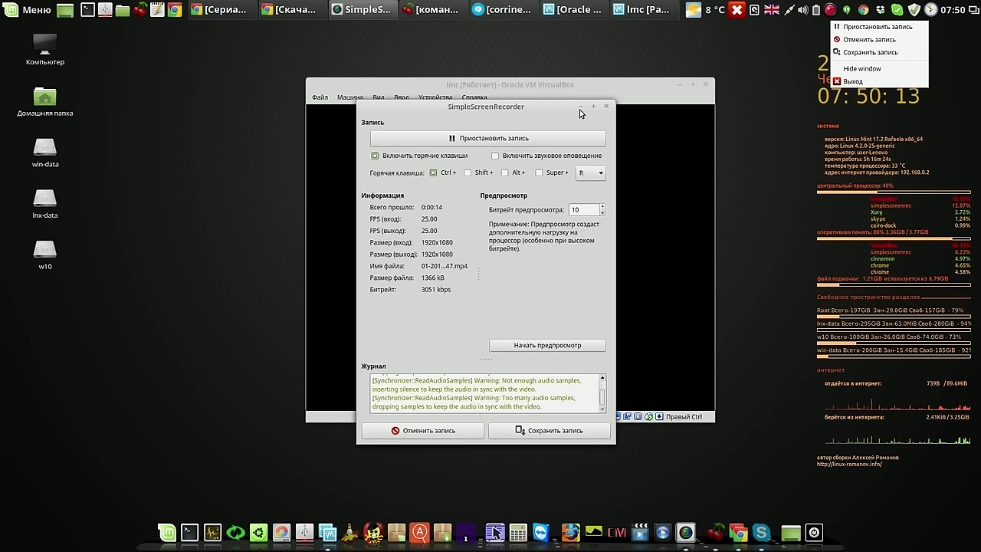
pyautogui.click(580, 108)
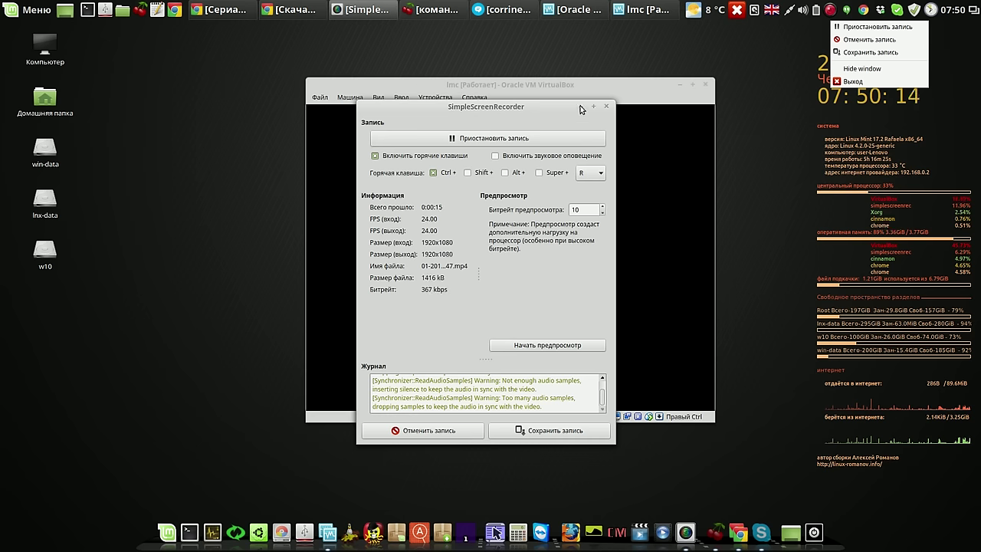
pyautogui.click(580, 106)
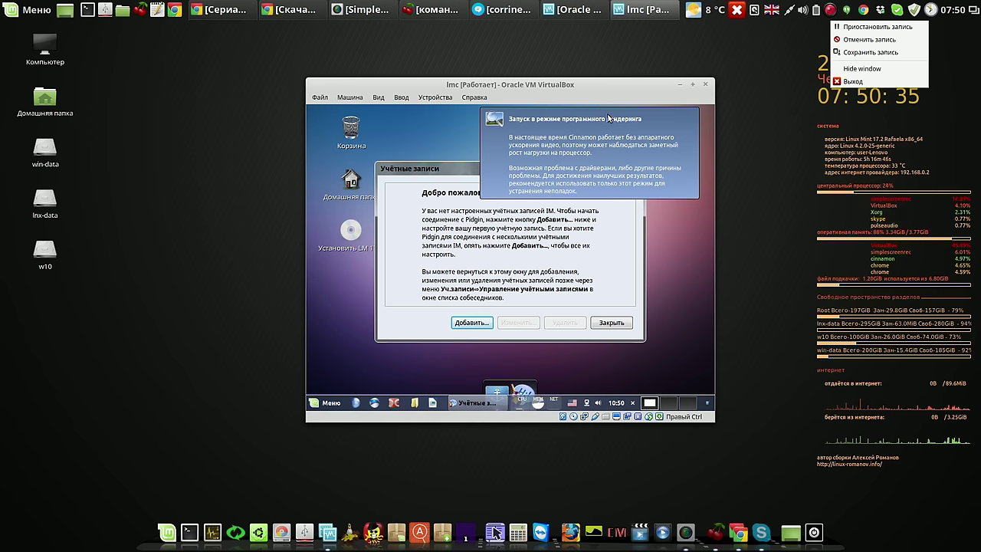
# Step: Dismiss the software rendering notification and close the Pidgin accounts window on the live desktop
pyautogui.click(600, 140)
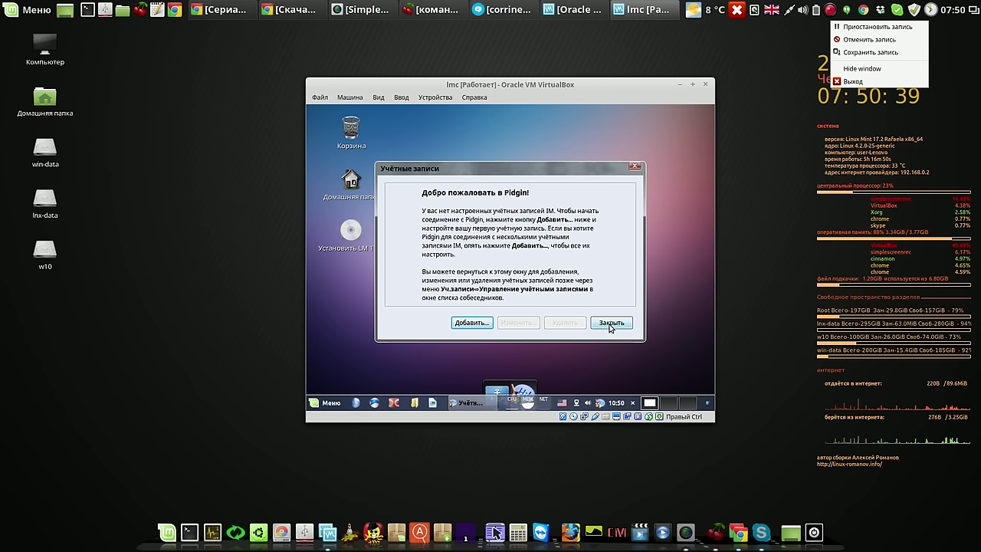
pyautogui.click(612, 322)
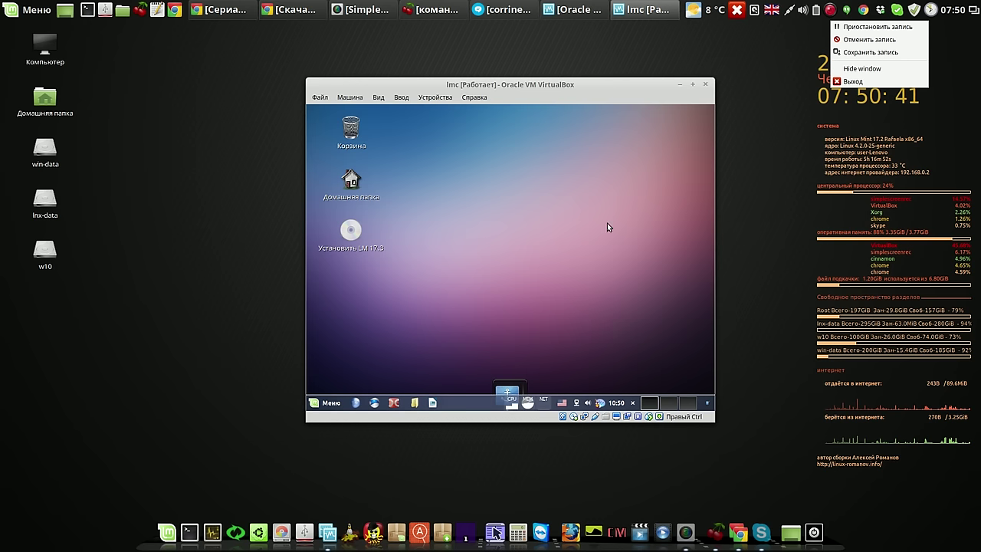
# Step: Enlarge the lmc virtual machine window and reposition it so it stays clear of the desktop's system monitor
pyautogui.moveTo(570, 89); pyautogui.dragTo(441, 53)
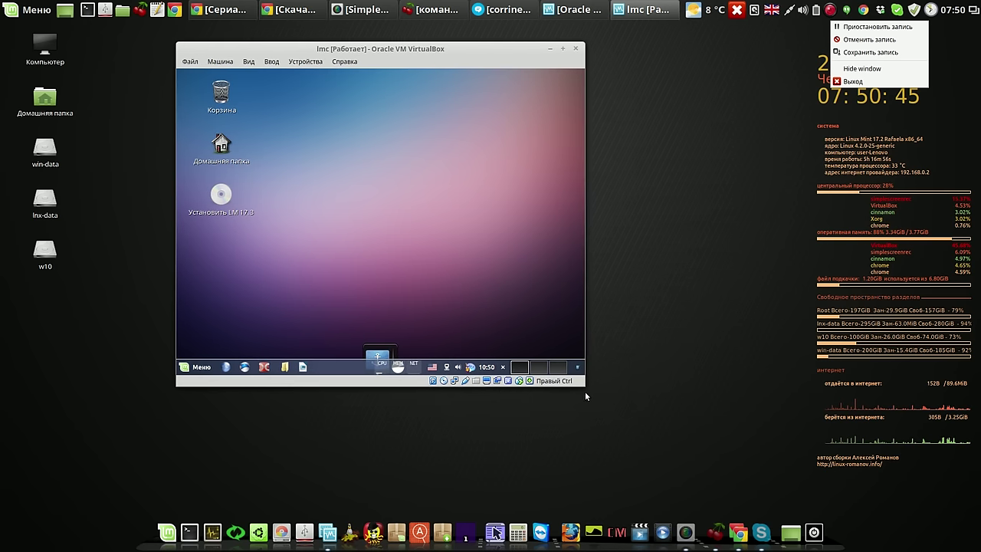
pyautogui.moveTo(584, 385); pyautogui.dragTo(770, 460)
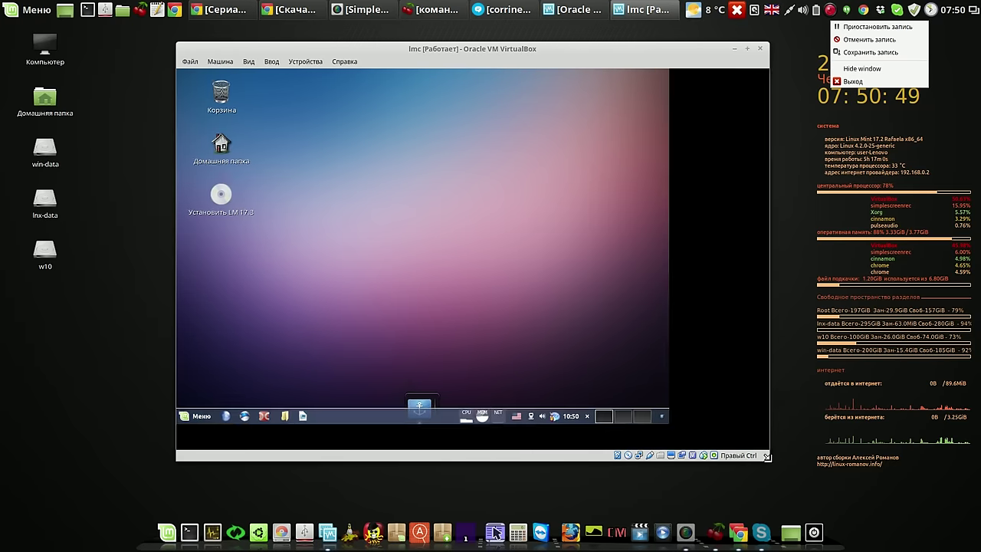
pyautogui.moveTo(541, 53); pyautogui.dragTo(452, 39)
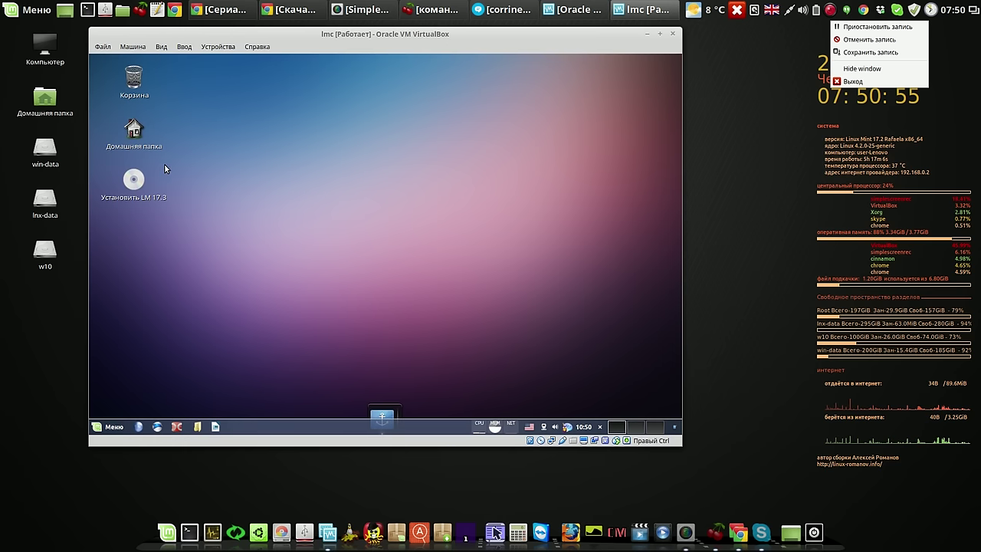
# Step: Open the live system's "Параметры системы", look through the settings, examine the "О системе" details and close the window
pyautogui.click(113, 428)
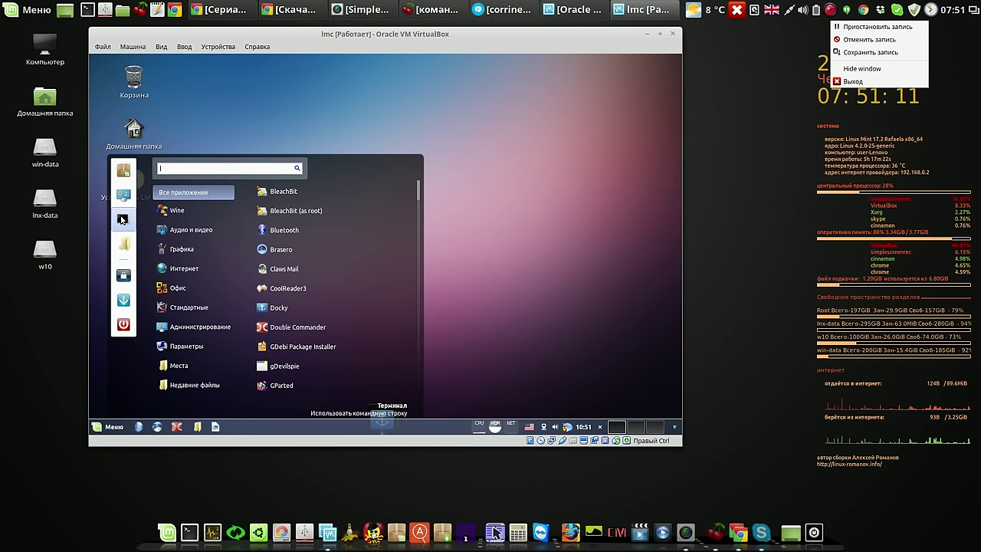
pyautogui.click(125, 199)
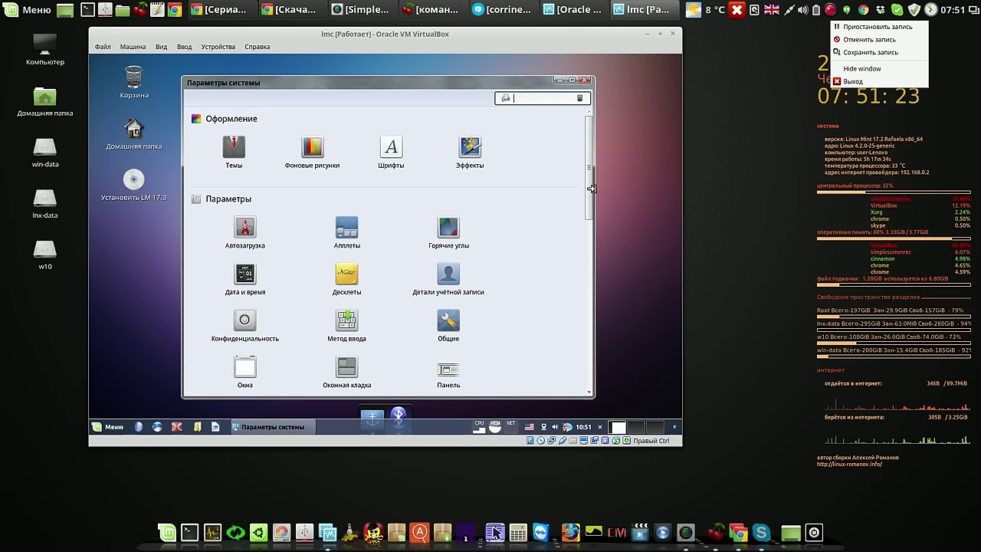
pyautogui.moveTo(590, 199); pyautogui.dragTo(608, 390)
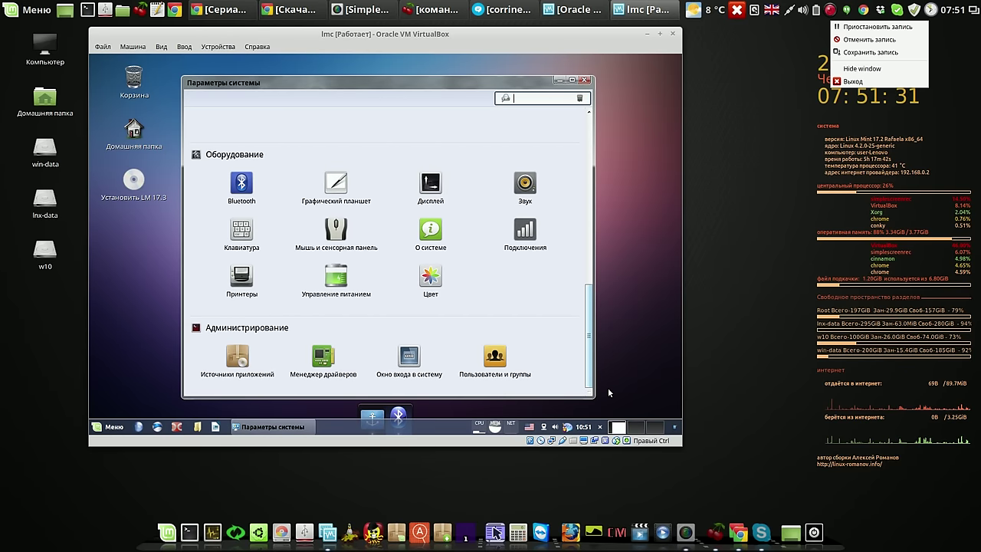
pyautogui.click(438, 234)
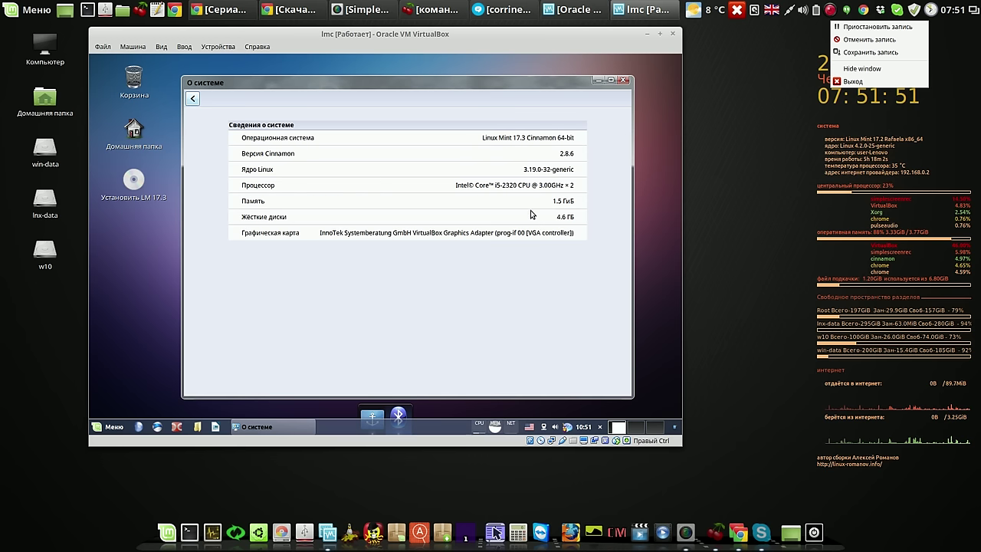
pyautogui.click(194, 101)
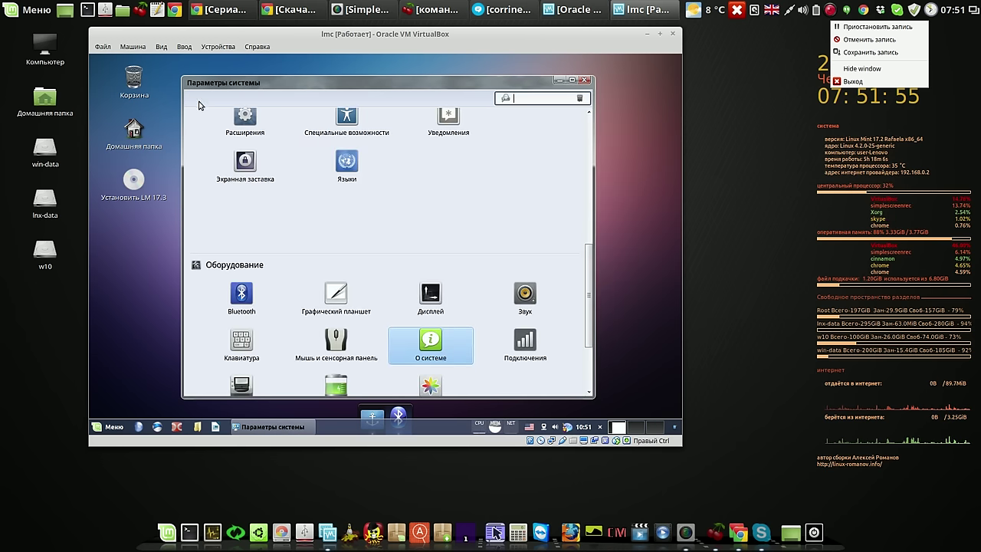
pyautogui.click(583, 81)
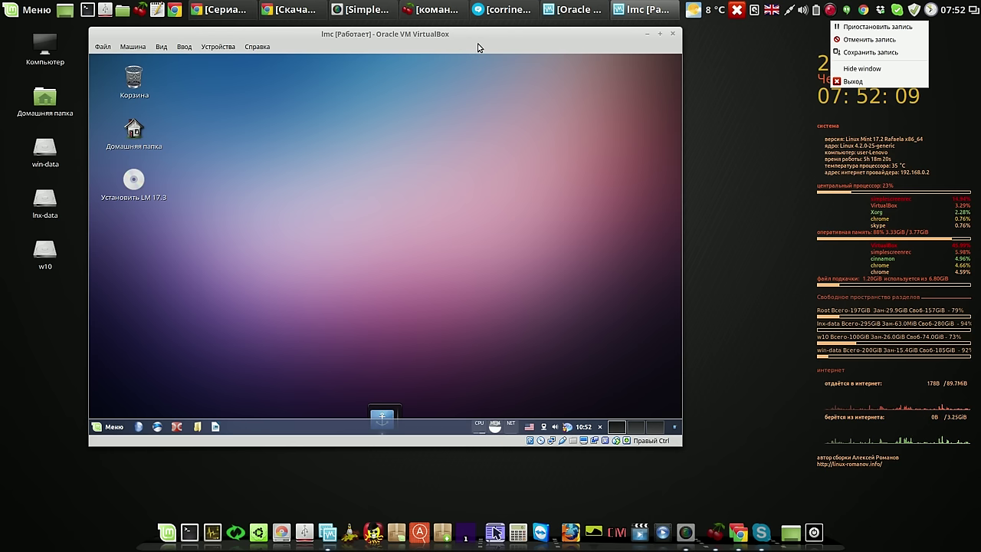
# Step: View the available keyboard layouts in the live system, close the list and inspect the CPU, memory and network monitor
pyautogui.click(530, 427)
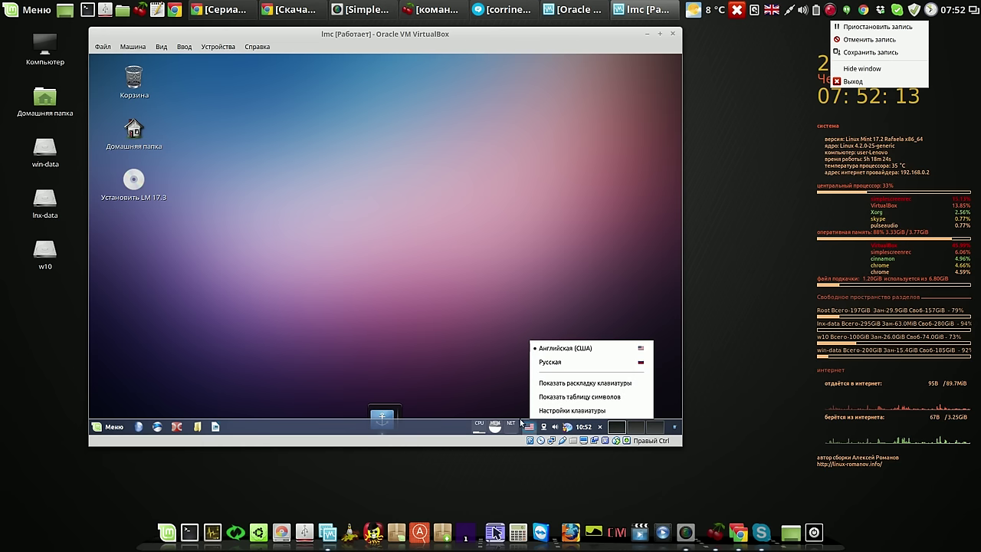
pyautogui.click(480, 344)
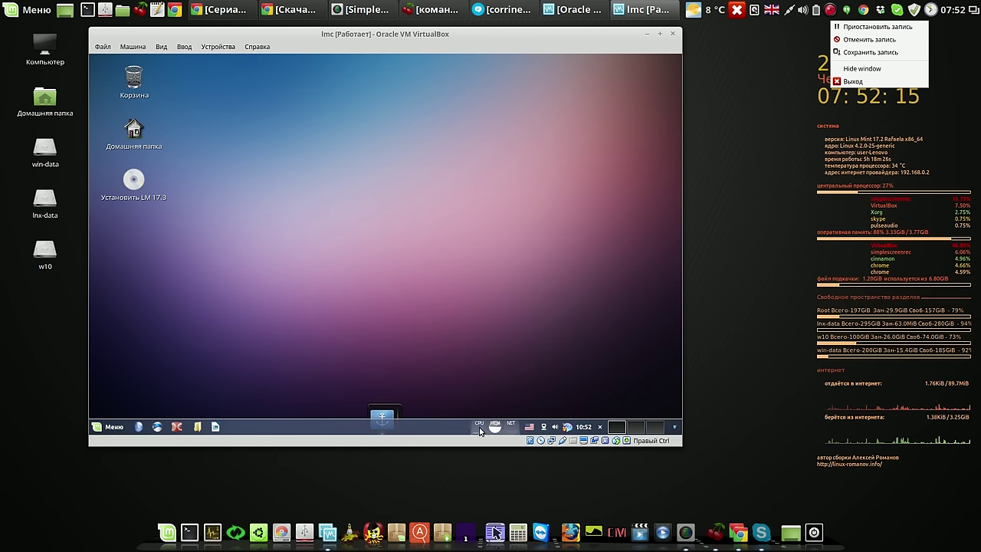
pyautogui.moveTo(478, 429)
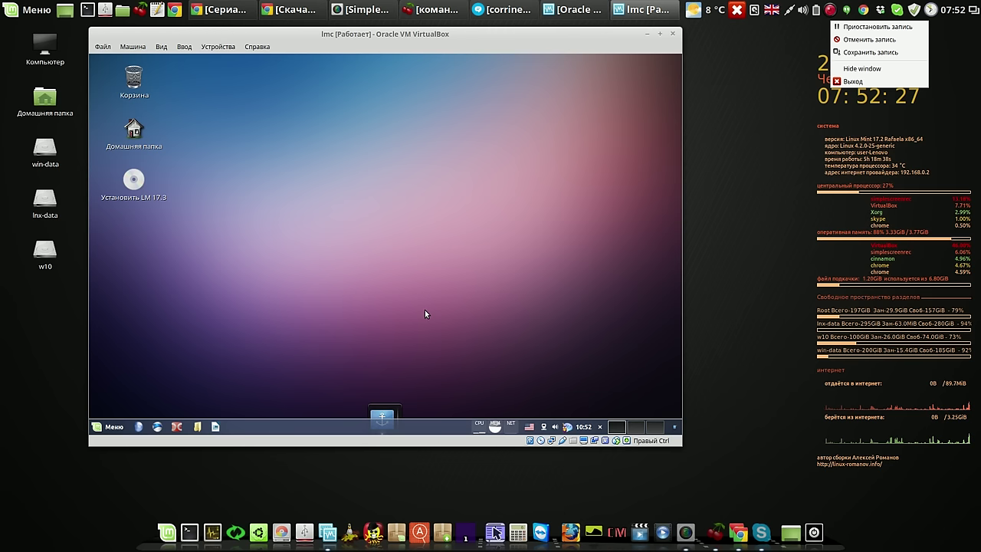
# Step: Open the Iron browser in the live system and look over its preset bookmarks
pyautogui.click(157, 427)
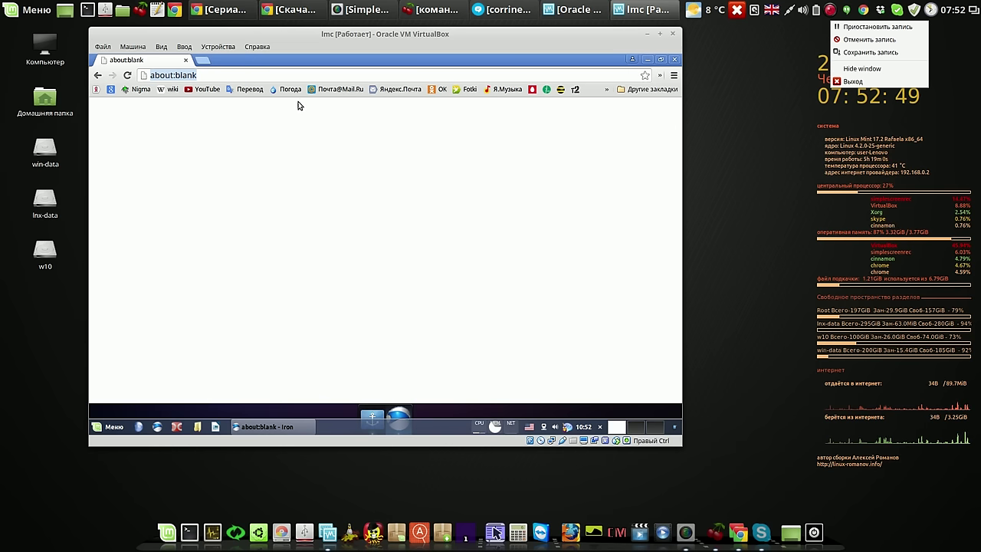
pyautogui.click(435, 92)
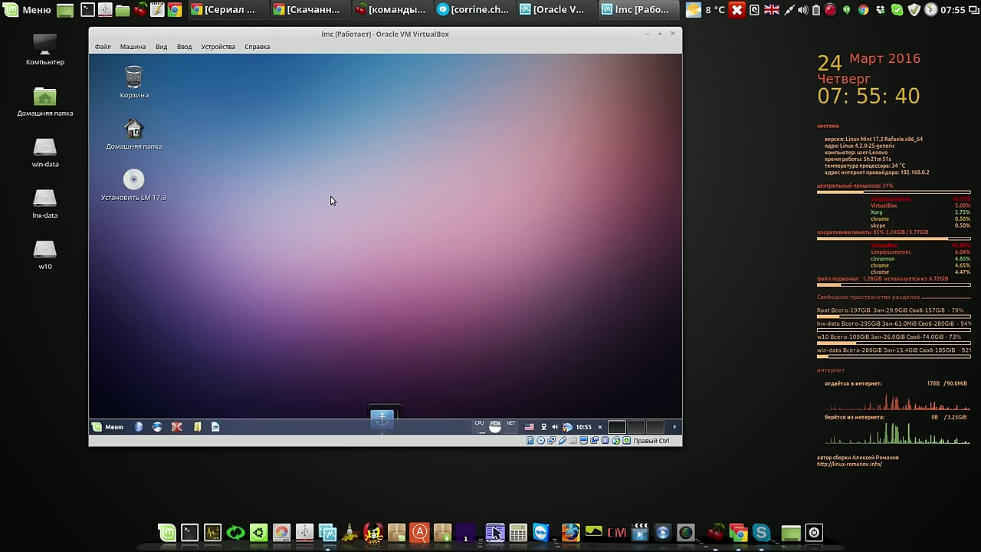
# Step: Search the live system's applications for "sys", open Remastersys, accept its notice, view the available actions and close it
pyautogui.click(114, 427)
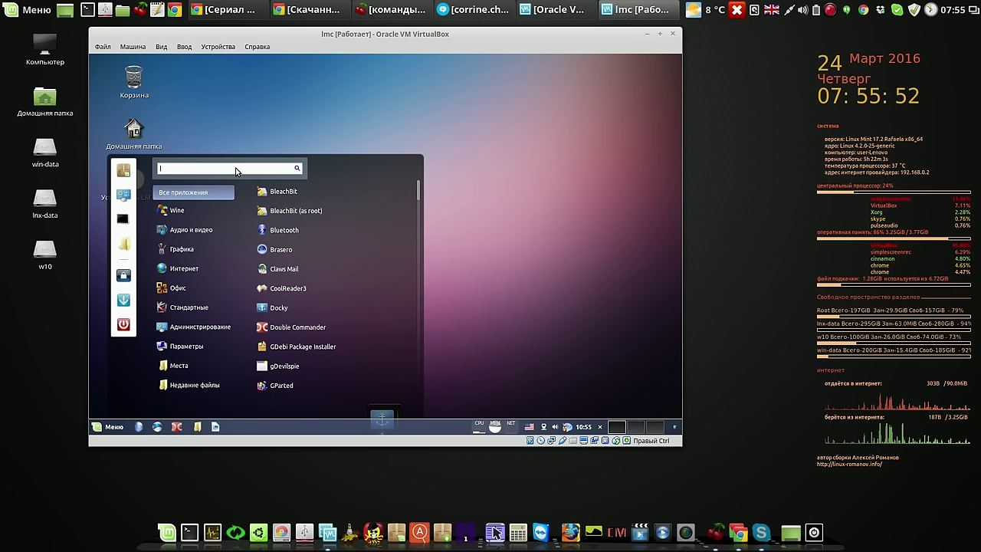
pyautogui.write('syl')
pyautogui.write('sys')
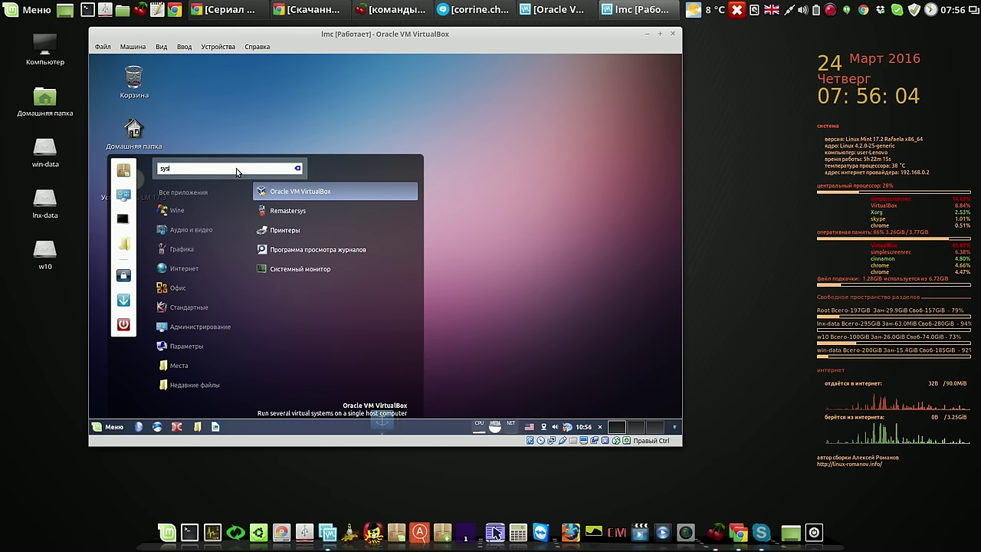
pyautogui.write('ll')
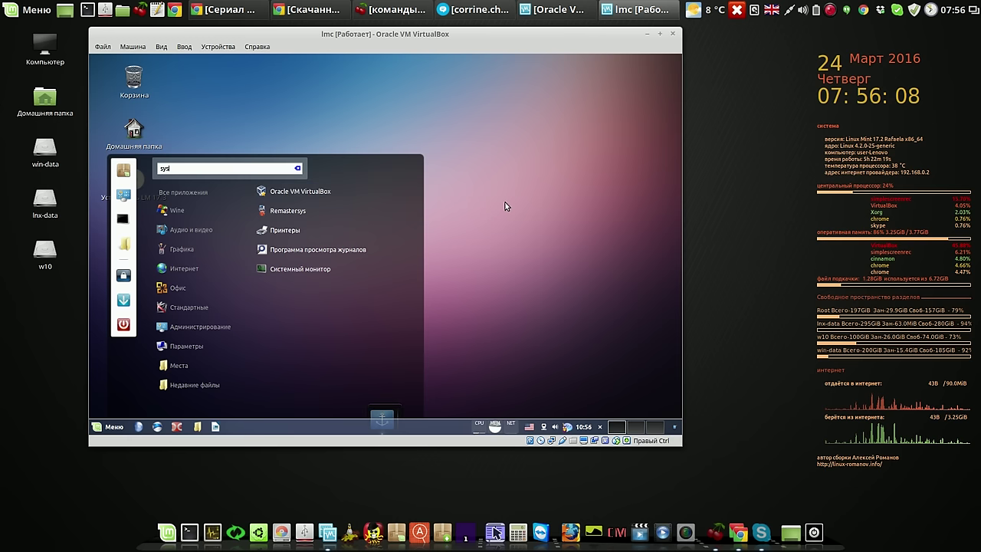
pyautogui.click(307, 207)
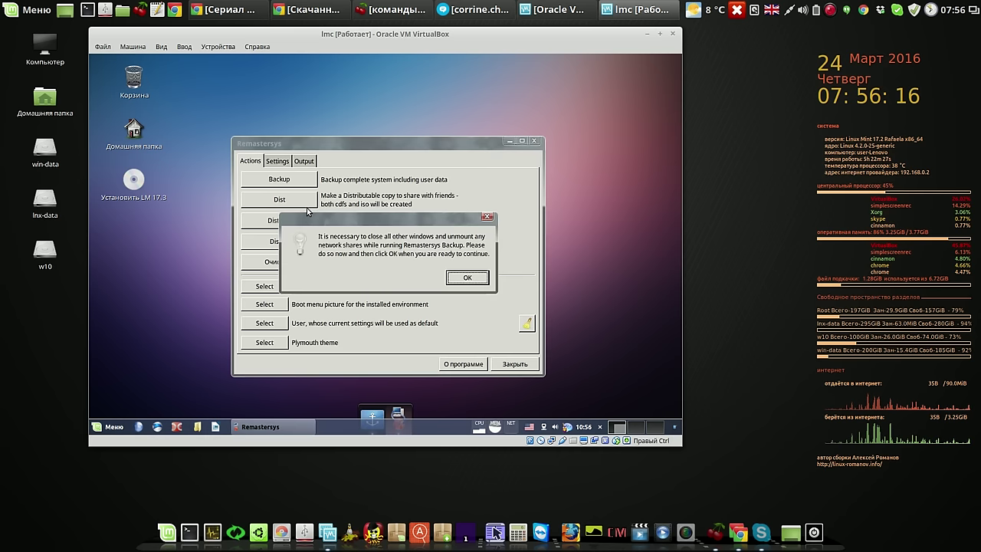
pyautogui.click(469, 278)
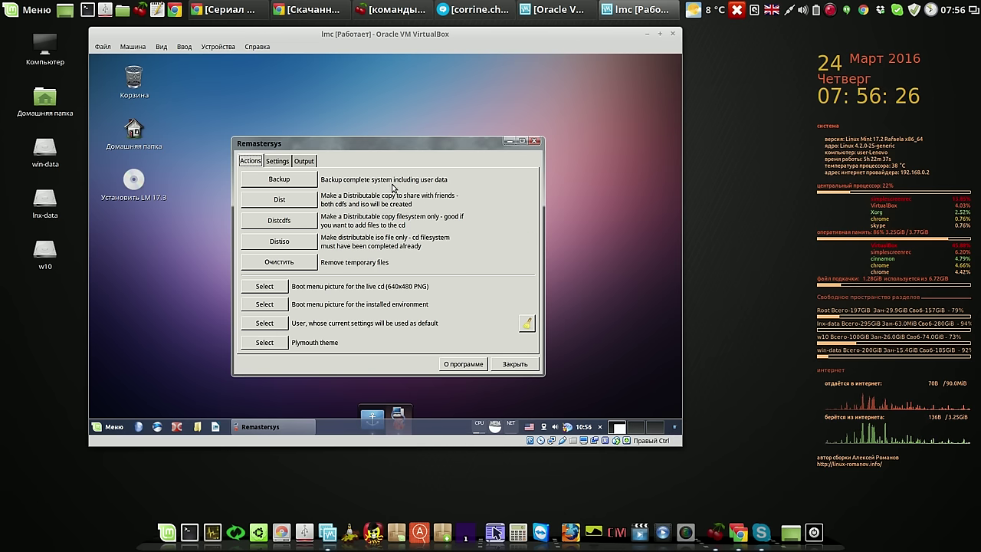
pyautogui.click(515, 364)
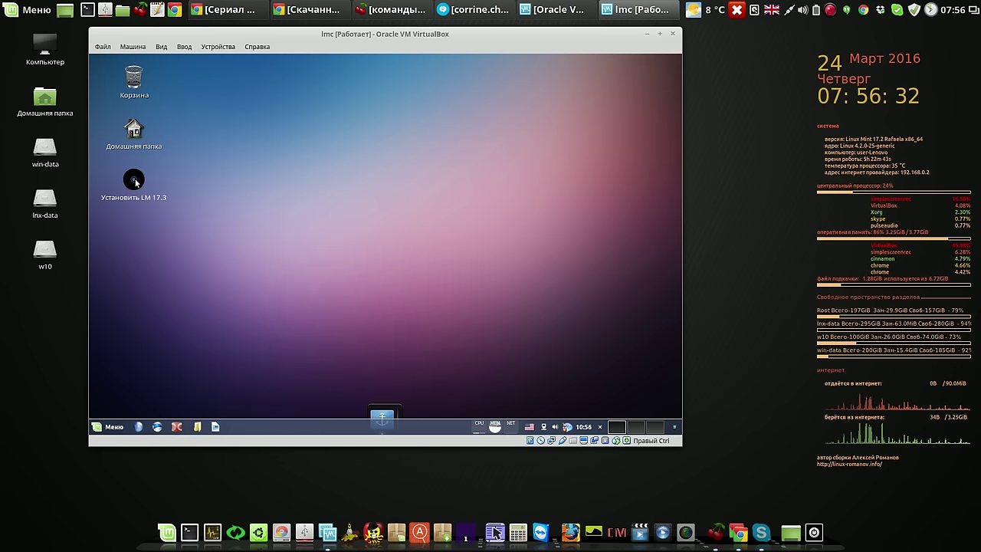
# Step: Open the "Установить LM 17.3" installer, view its Welcome page and quit the installation
pyautogui.doubleClick(134, 181)
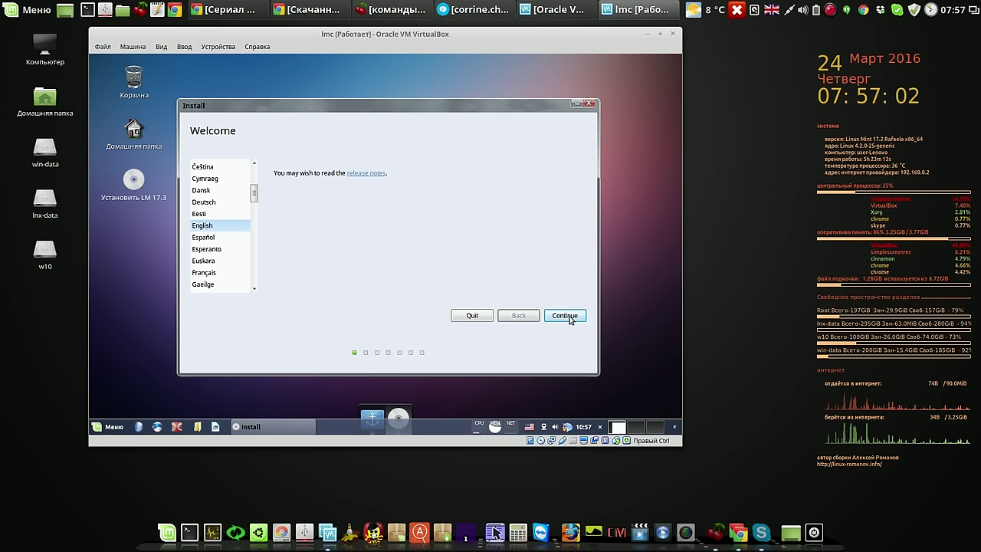
pyautogui.click(590, 105)
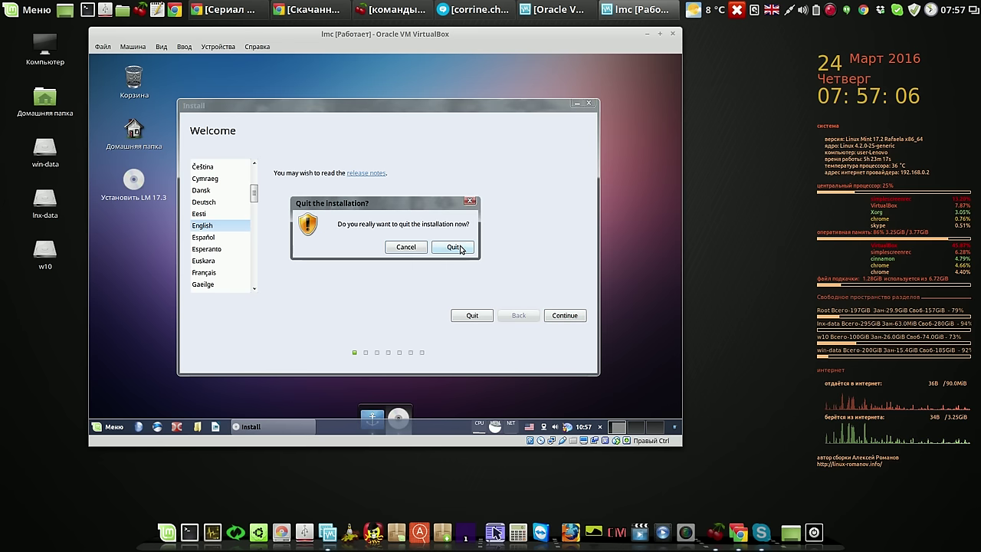
pyautogui.click(462, 248)
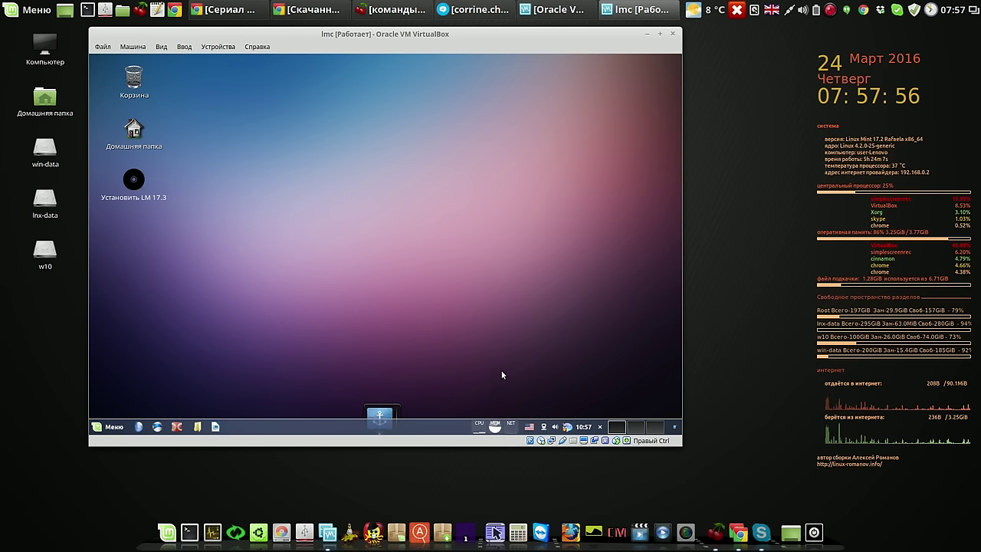
# Step: Look through the applications in the live system's "Администрирование" category and close the application list
pyautogui.click(115, 428)
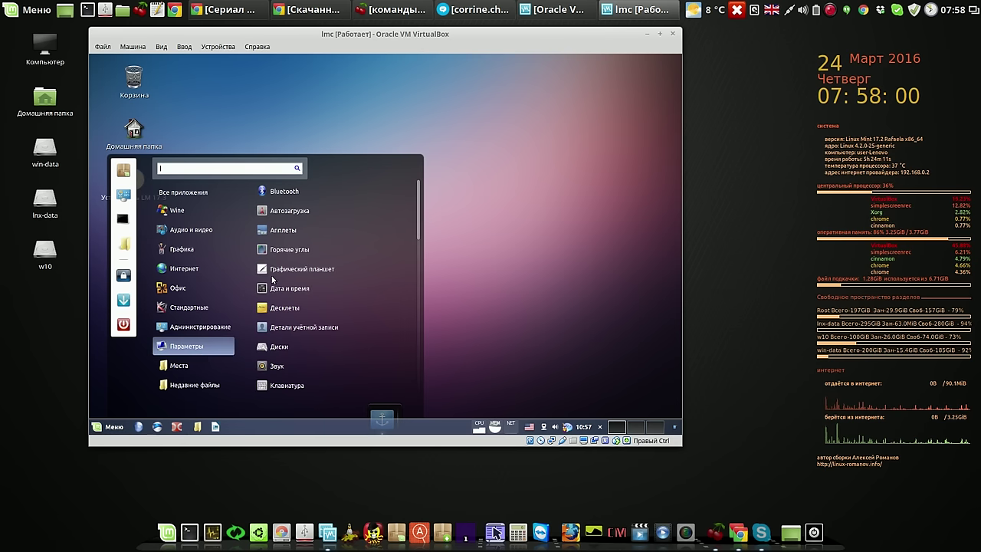
pyautogui.moveTo(222, 327)
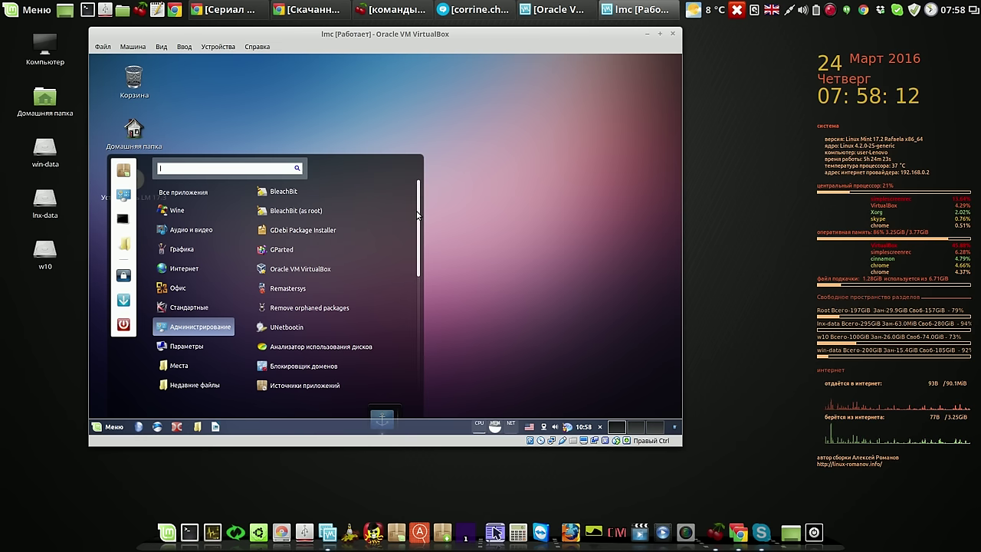
pyautogui.moveTo(418, 217); pyautogui.dragTo(429, 363)
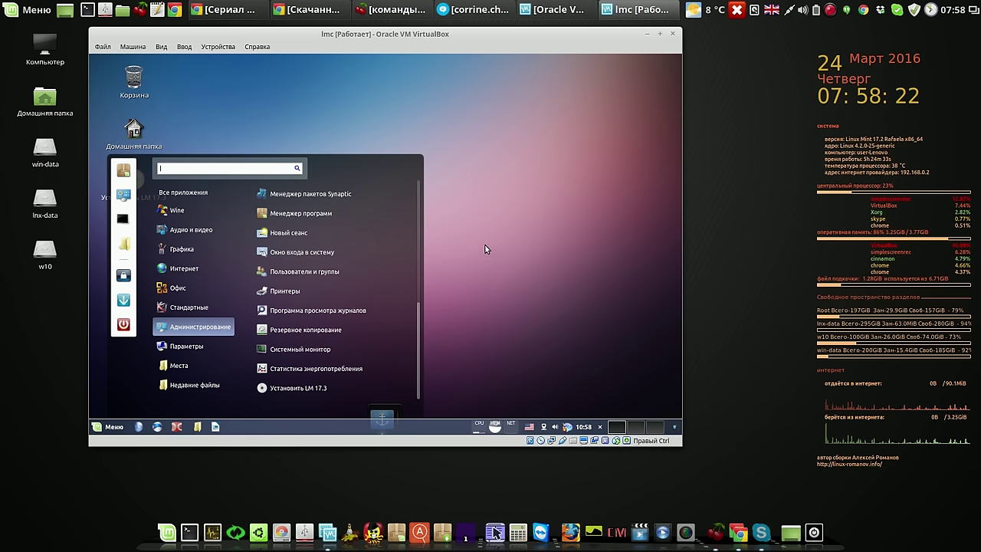
pyautogui.click(515, 229)
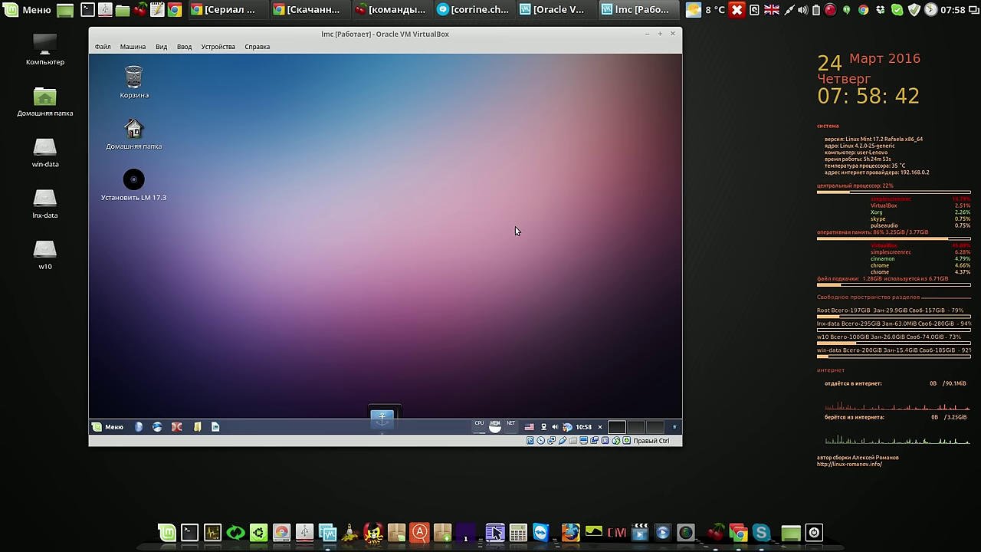
# Step: Power off the running lmc virtual machine and close the VirtualBox manager
pyautogui.click(673, 36)
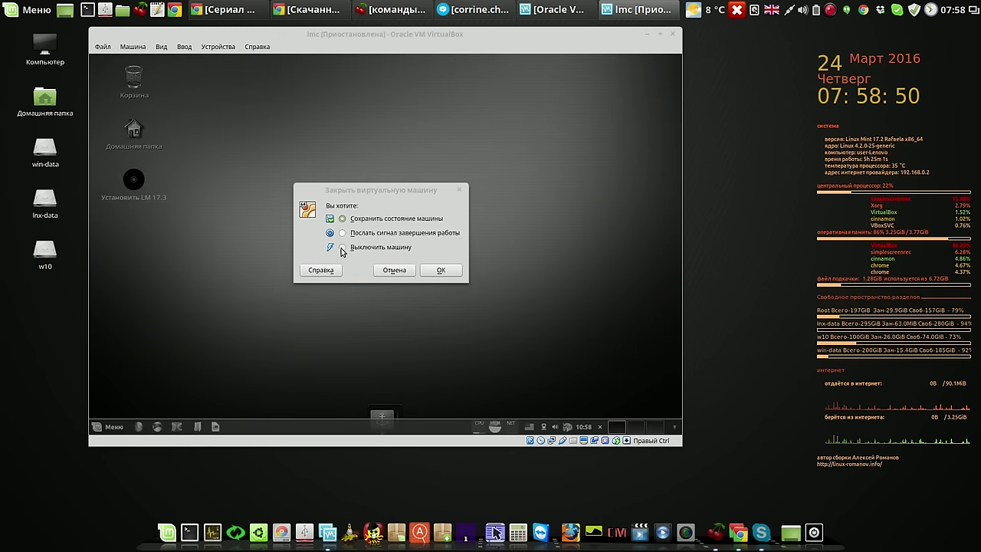
pyautogui.click(342, 247)
pyautogui.click(442, 271)
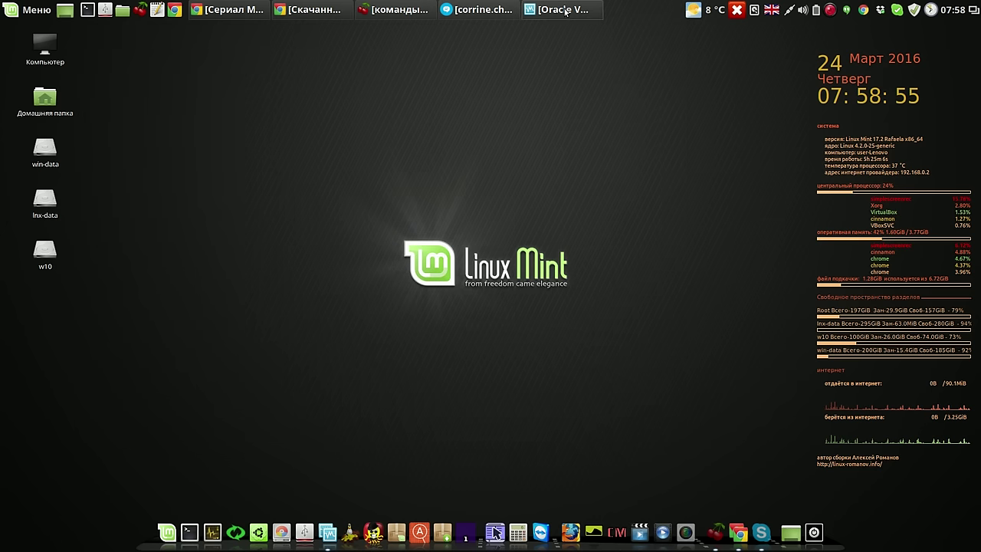
pyautogui.moveTo(563, 18); pyautogui.dragTo(560, 11)
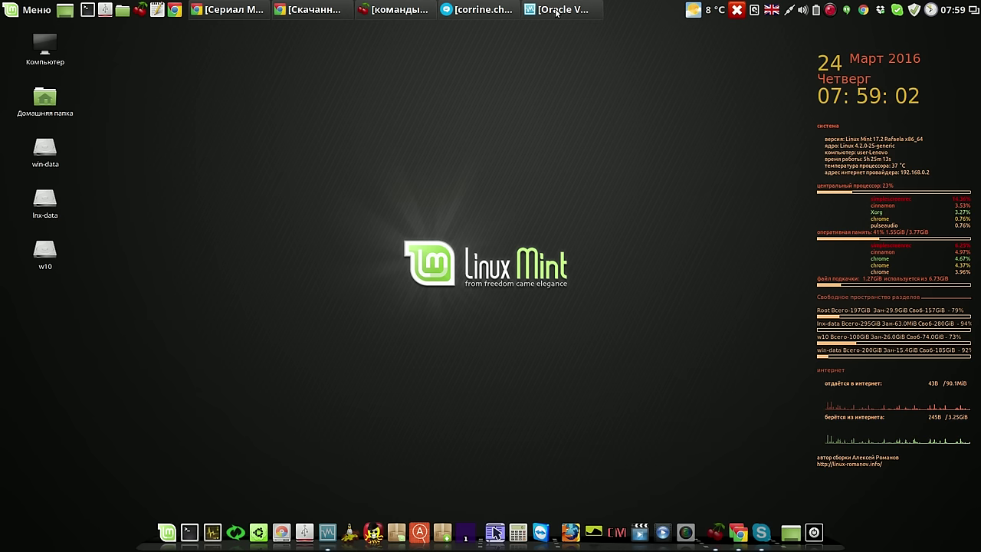
pyautogui.click(561, 16)
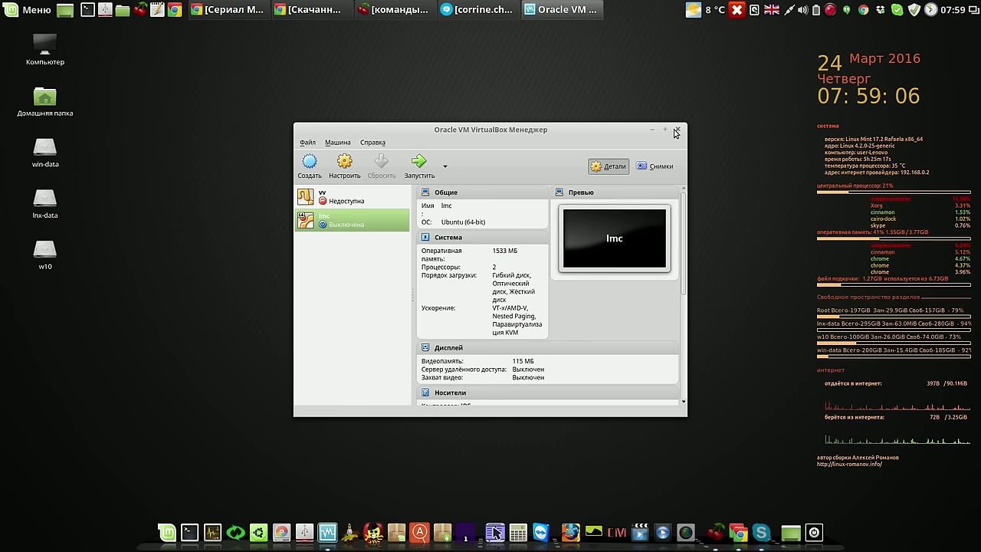
pyautogui.click(675, 131)
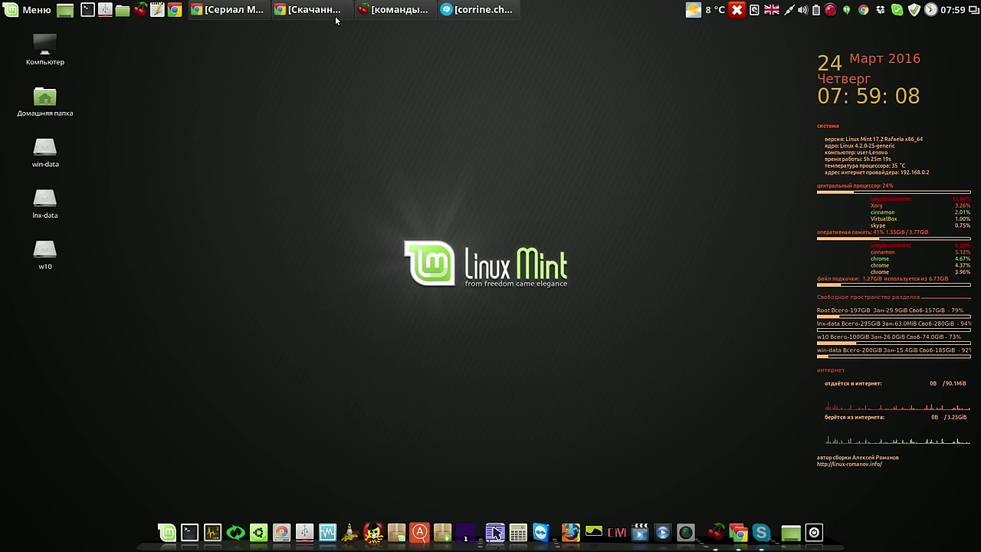
# Step: Switch to Chrome and review the 17.3 archive's Yandex.Disk page, the forum search results and the "Сборка Linux Mint Cinnamon 17.3 64-bit." topic
pyautogui.click(282, 14)
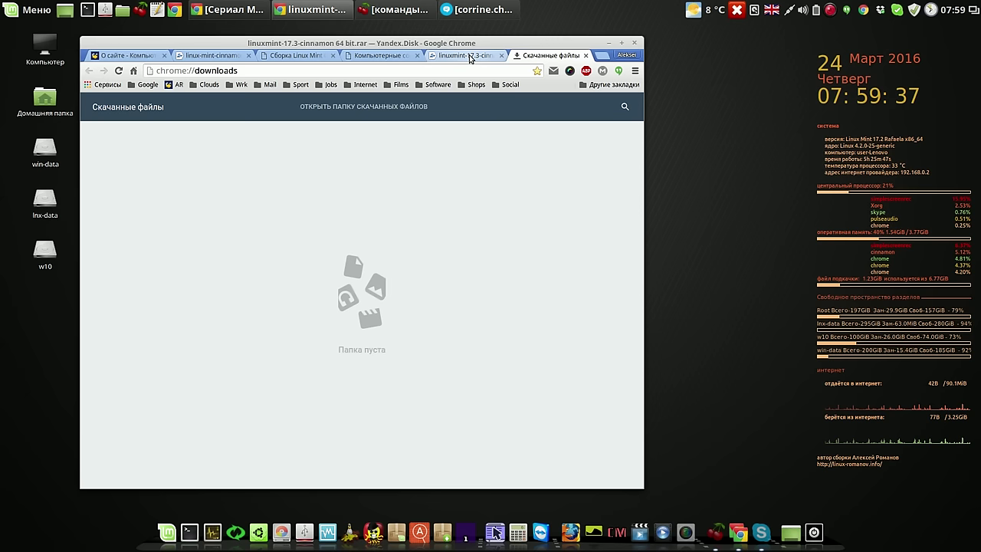
pyautogui.click(470, 59)
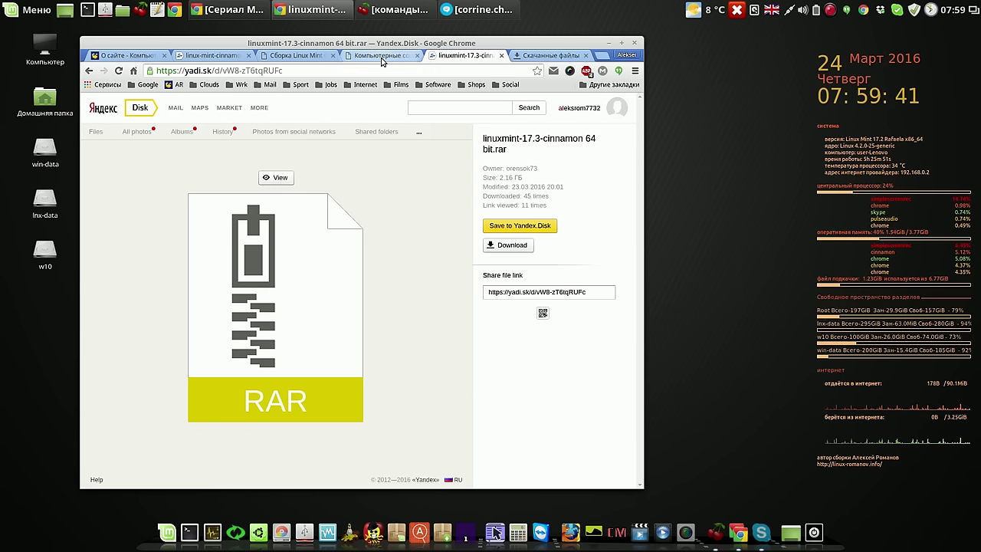
pyautogui.click(383, 60)
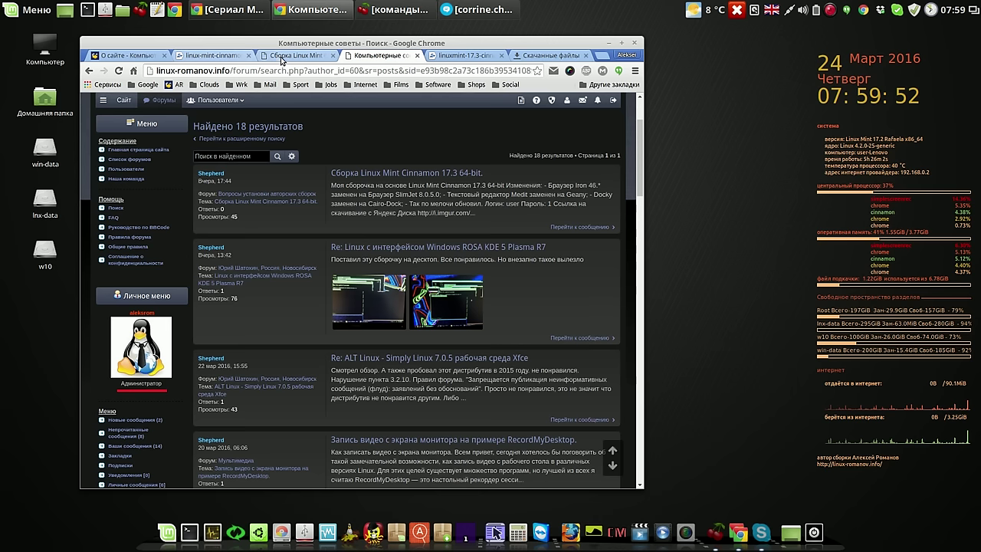
pyautogui.click(285, 61)
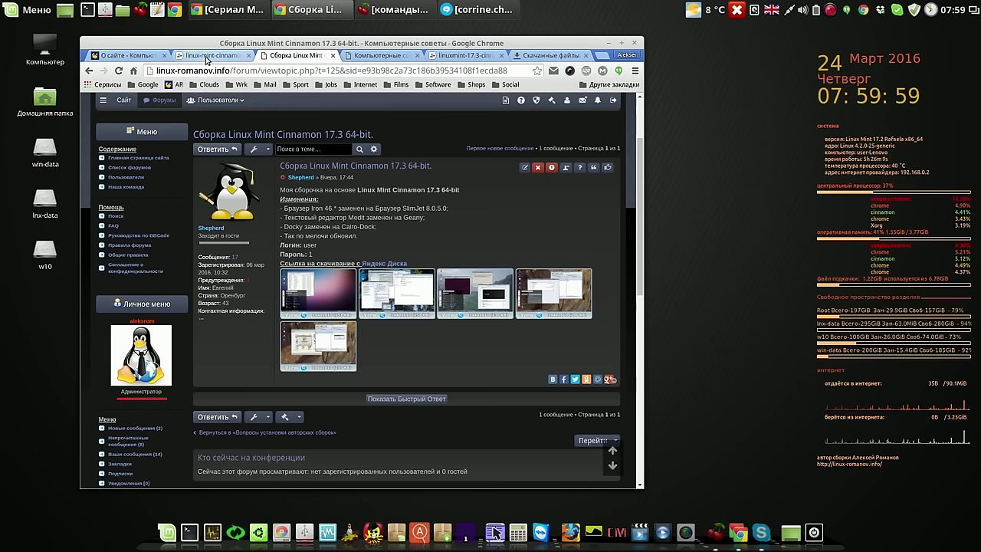
# Step: View the 17.2 build's Yandex.Disk files, go up to the "Загрузки" folder and look over its subfolders
pyautogui.click(205, 56)
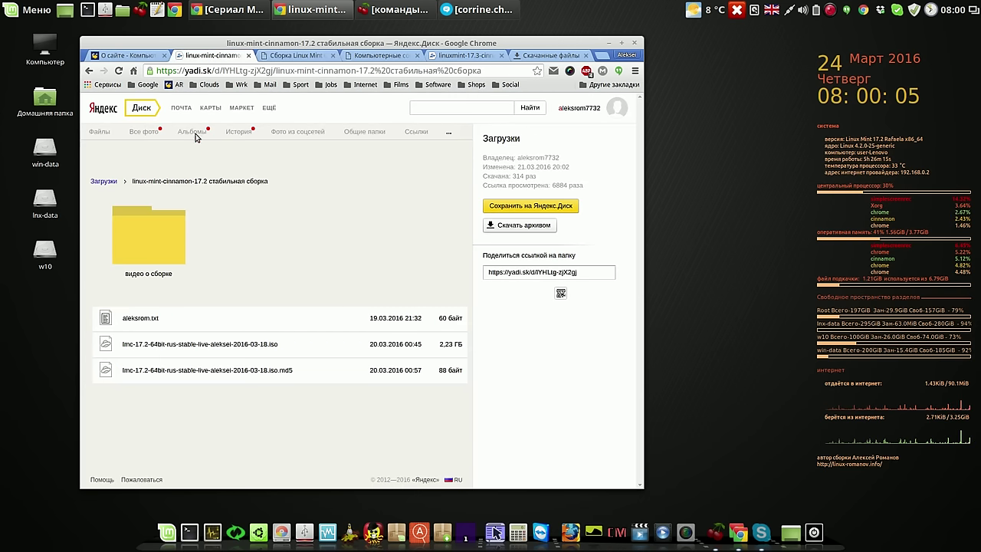
pyautogui.click(105, 184)
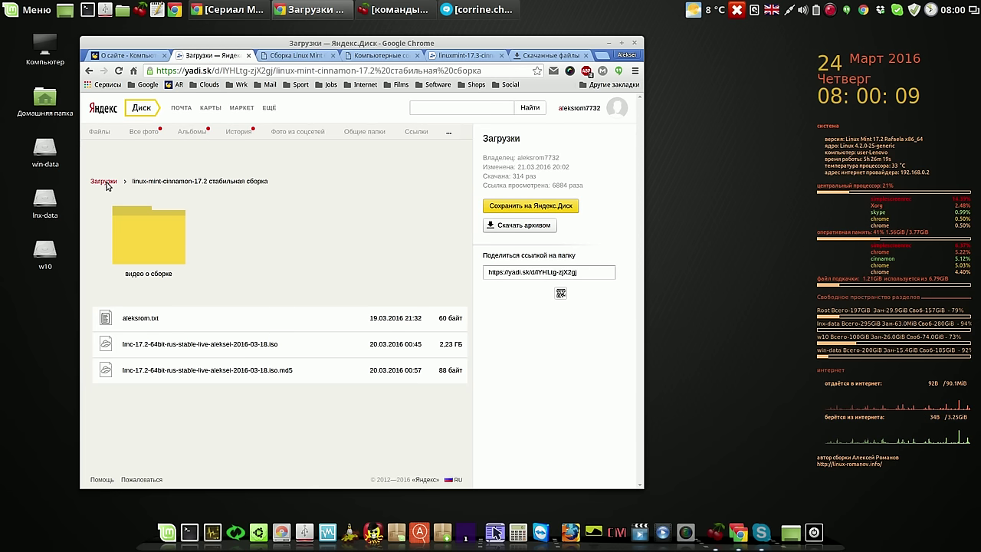
pyautogui.click(106, 184)
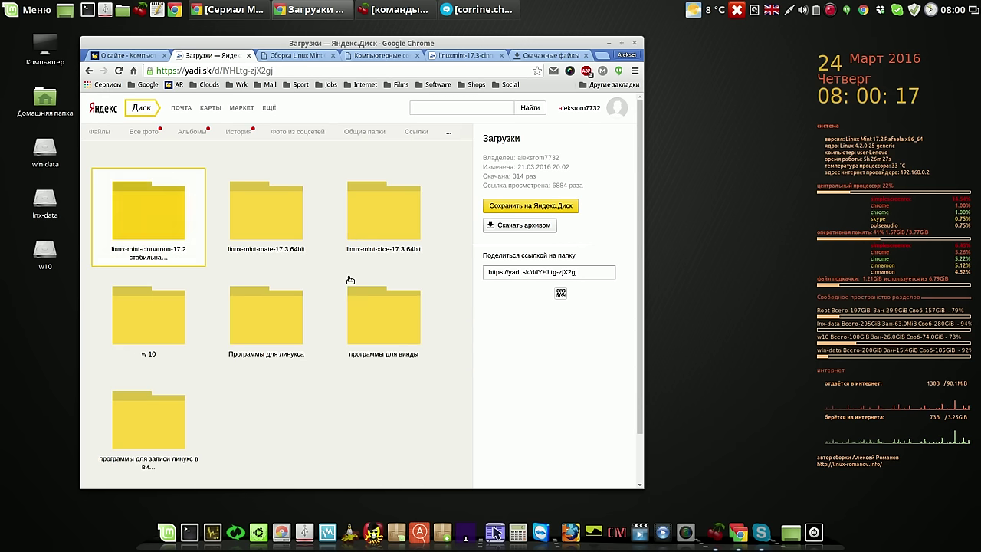
pyautogui.click(222, 321)
pyautogui.keyDown('ctrl'); pyautogui.click(179, 374); pyautogui.keyUp('ctrl')
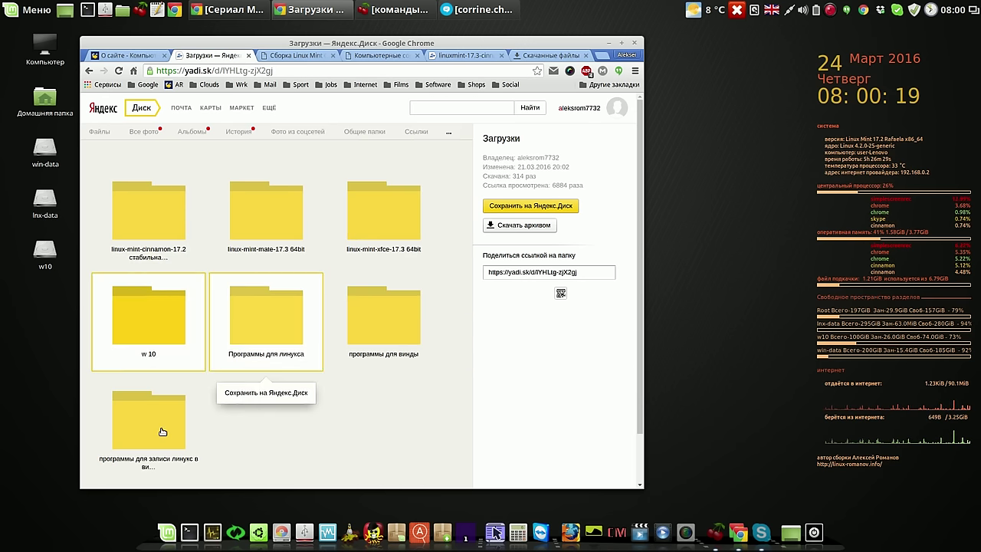
# Step: Start downloading the 17.2 64-bit ISO from Yandex.Disk's "linux-mint-cinnamon-17.2 стабильная сборка" folder, check its progress, pause it and cancel it
pyautogui.click(158, 223)
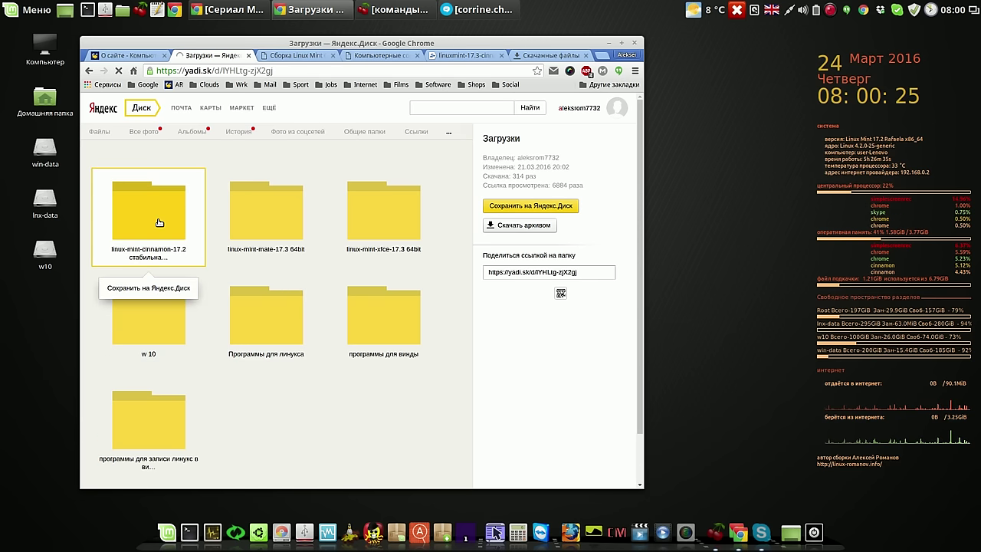
pyautogui.doubleClick(159, 209)
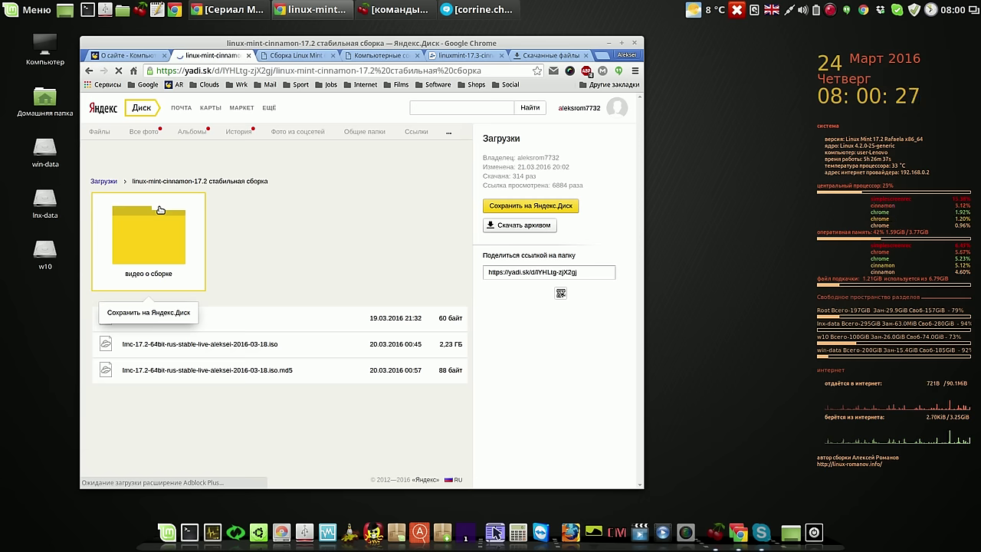
pyautogui.moveTo(264, 349)
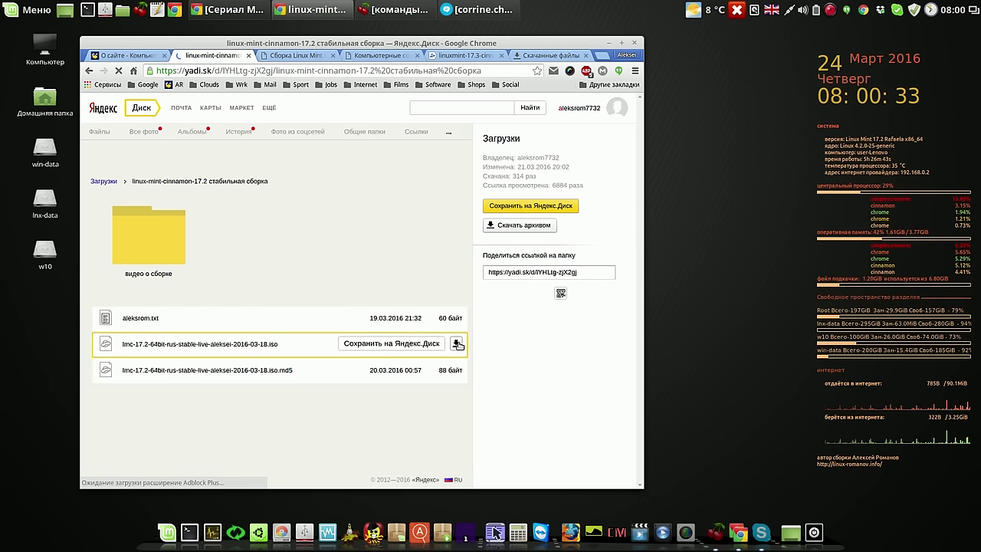
pyautogui.click(458, 344)
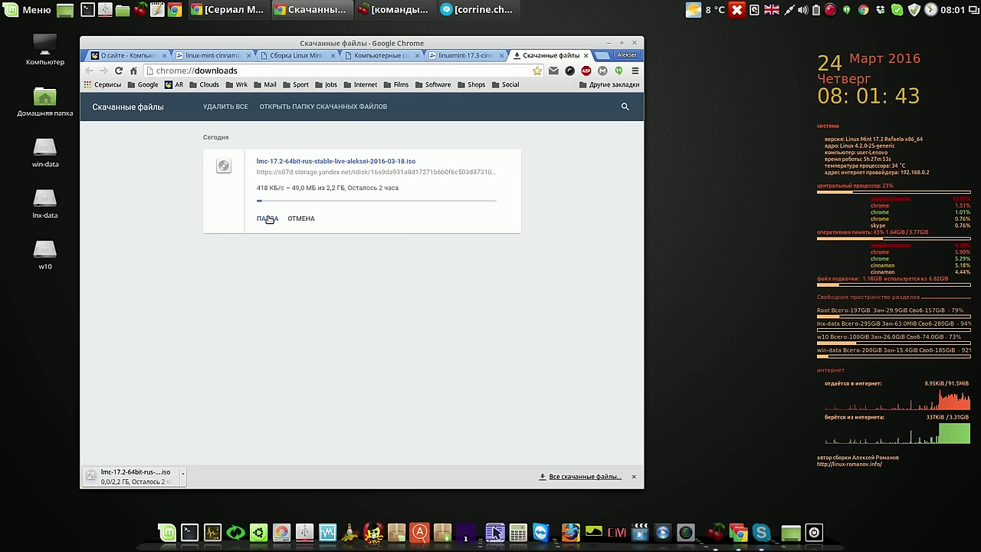
pyautogui.click(270, 221)
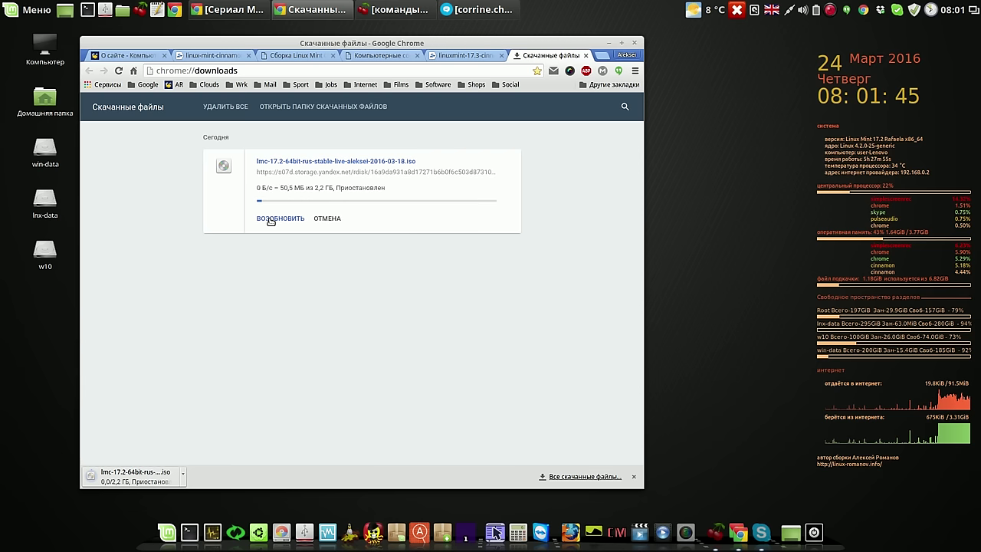
pyautogui.click(328, 218)
pyautogui.click(516, 158)
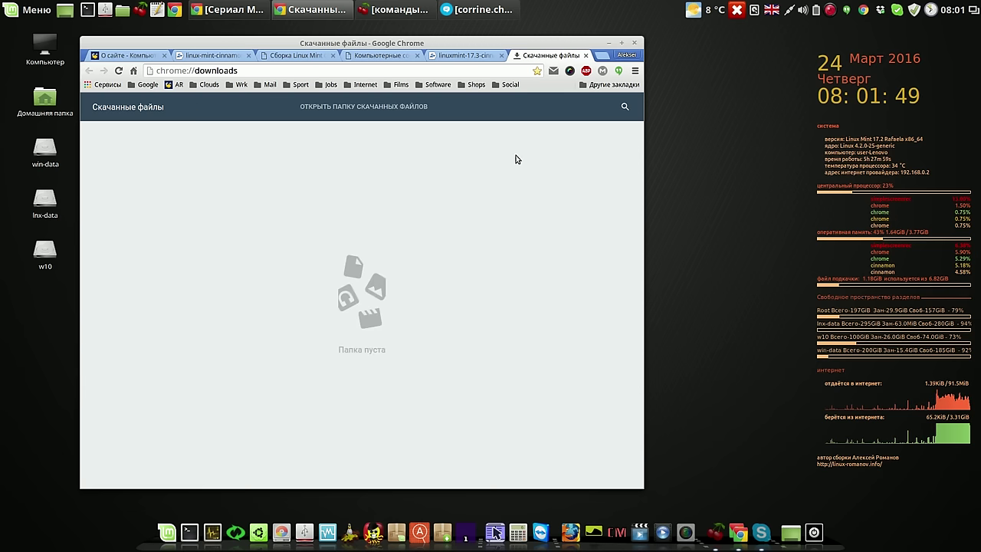
# Step: Follow the site's MEGA link for 64-bit builds and open linux-mint-cinnamon, going into its "linux-mint-cinnamon-17.2 стабильная сборка" subfolder
pyautogui.click(143, 57)
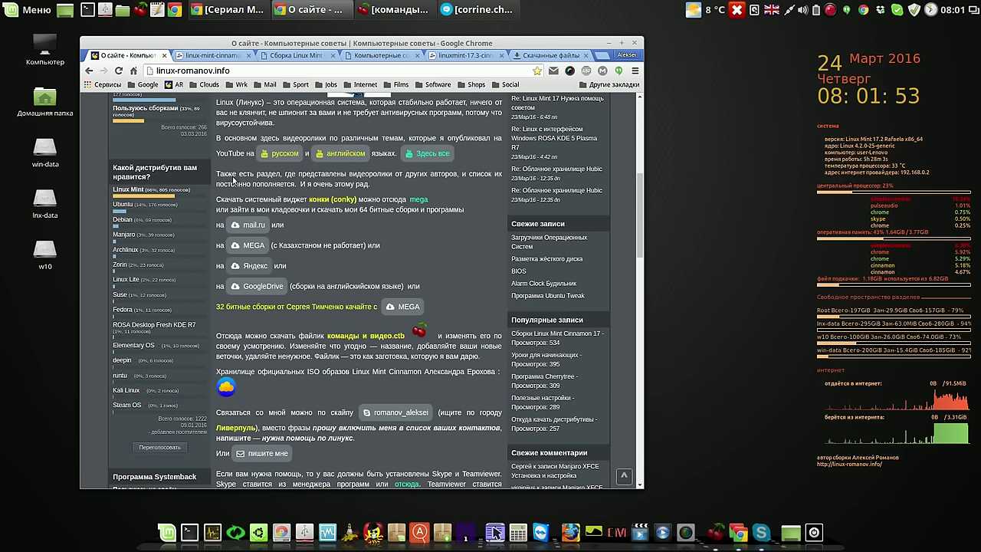
pyautogui.click(255, 245)
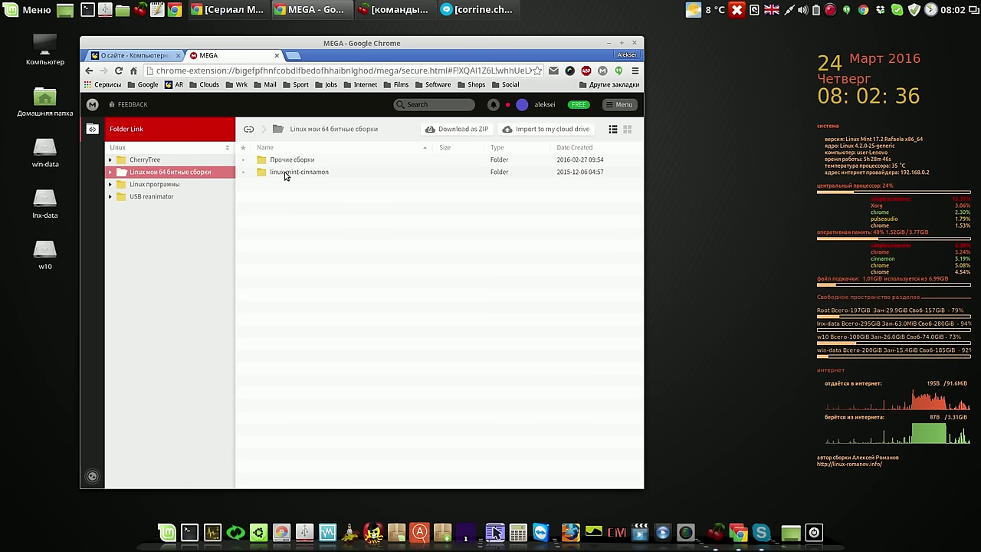
pyautogui.doubleClick(285, 173)
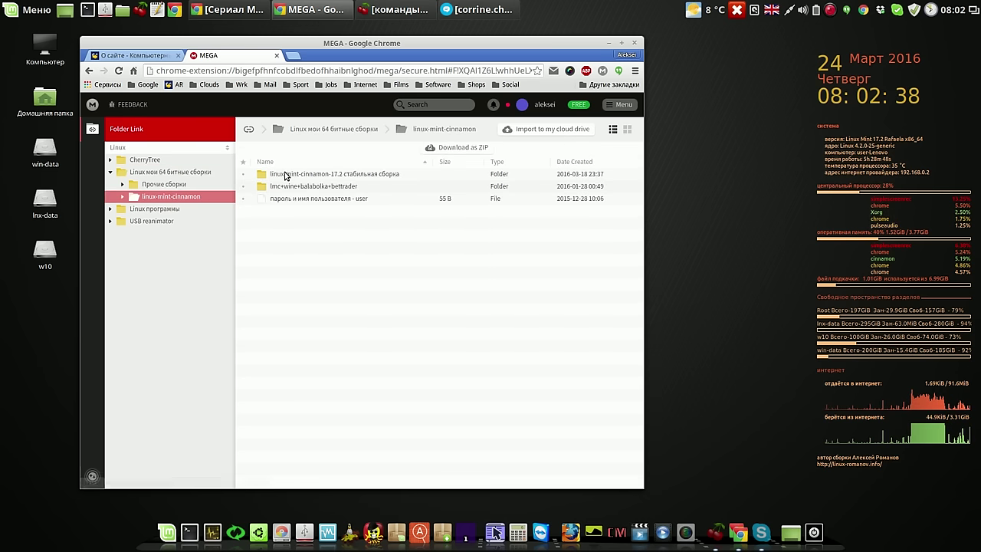
pyautogui.doubleClick(290, 174)
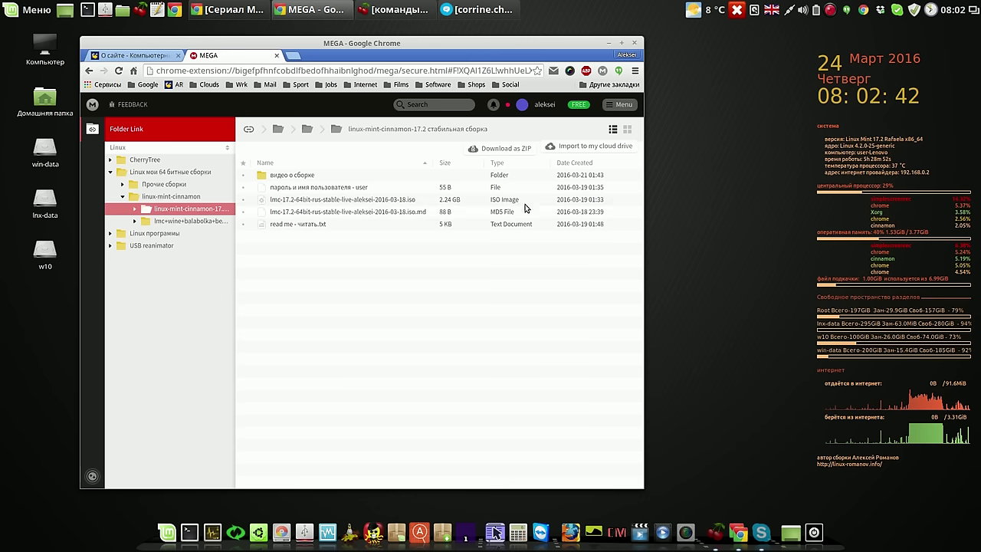
# Step: Start a standard download of the 17.2 64-bit ISO image from MEGA and show it in the transfer list
pyautogui.click(368, 202)
pyautogui.rightClick(368, 202)
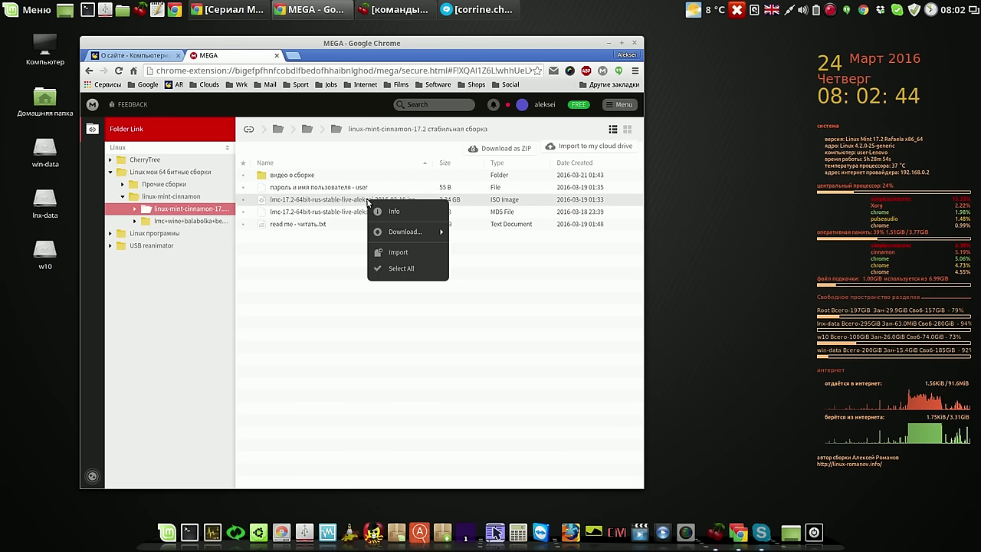
pyautogui.moveTo(405, 232)
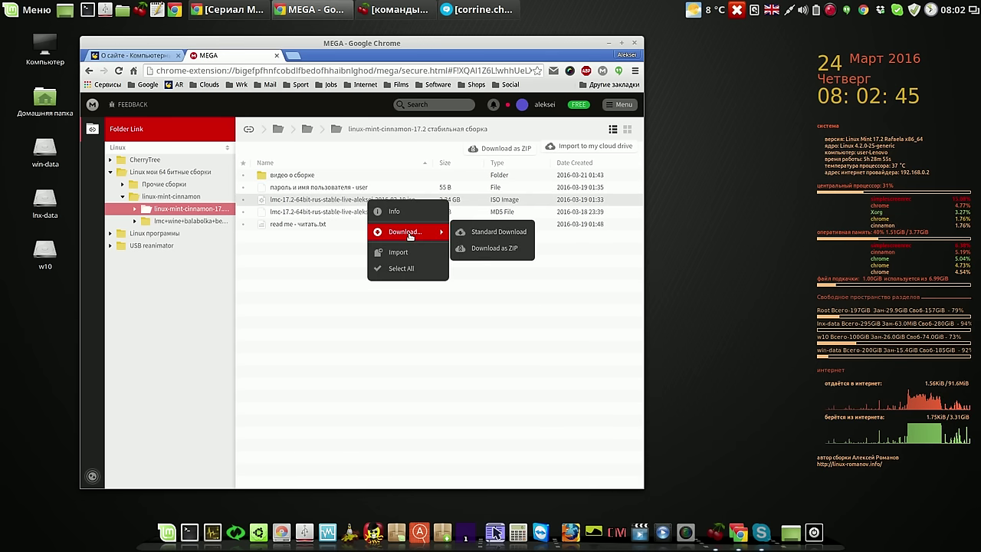
pyautogui.click(483, 231)
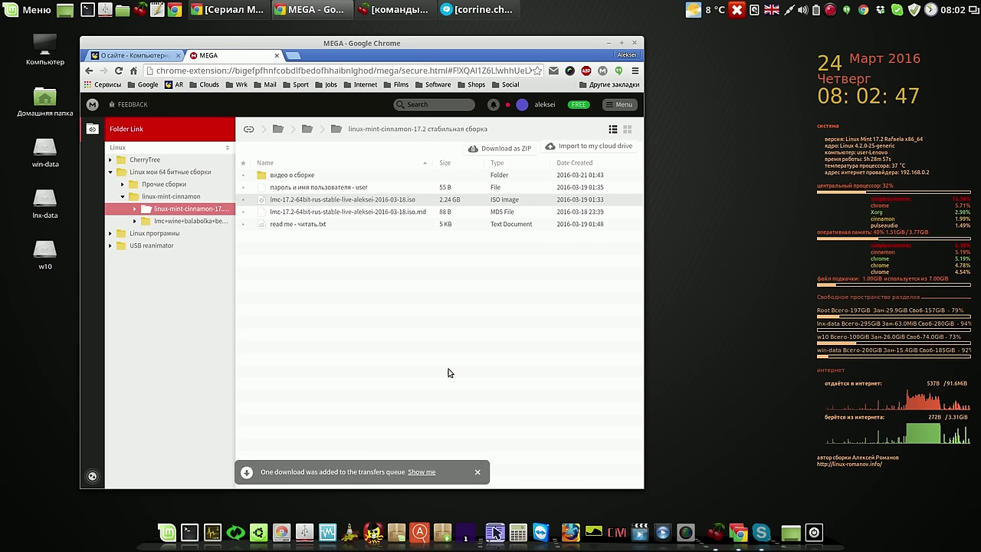
pyautogui.click(426, 474)
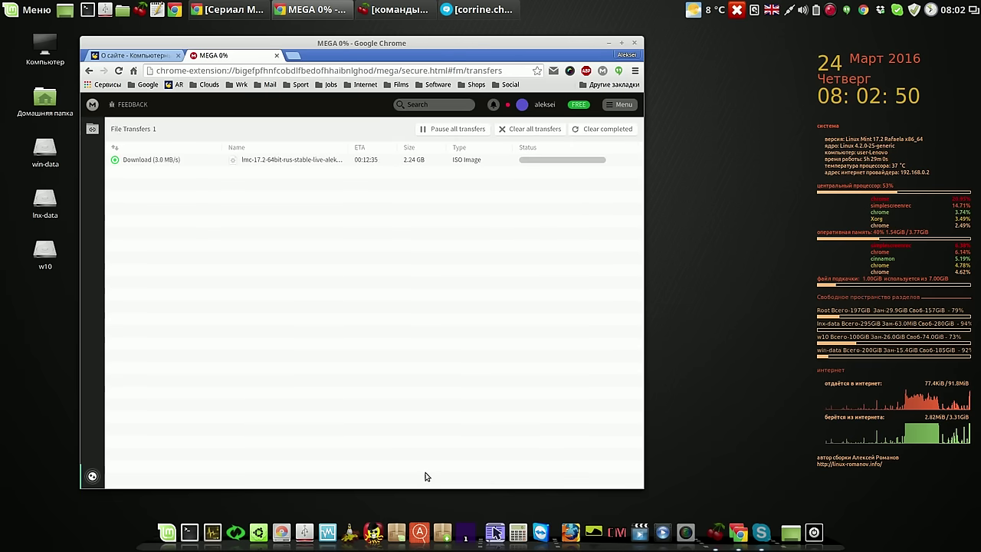